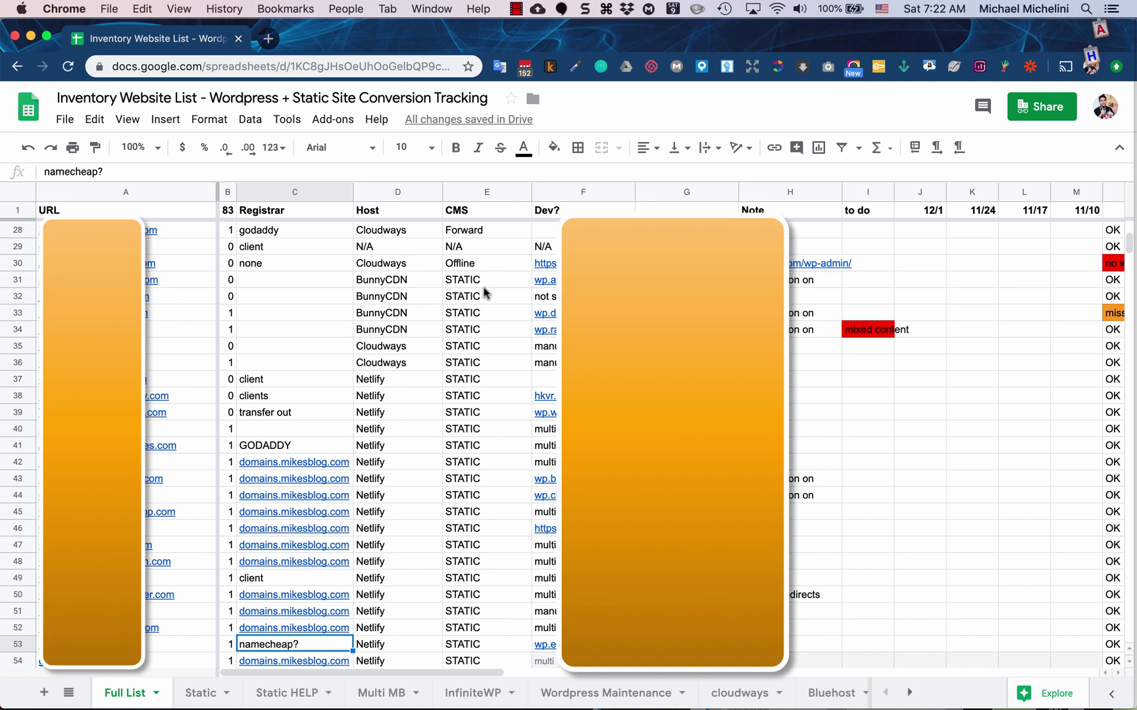
Check the STATIC entries in column E of the inventory sheet, including E35 and E39
{"action": "left_click", "coordinate": [470, 478]}
{"action": "left_click", "coordinate": [476, 411]}
{"action": "left_click", "coordinate": [476, 348]}
{"action": "scroll", "coordinate": [477, 464], "scroll_direction": "down", "scroll_amount": 1}
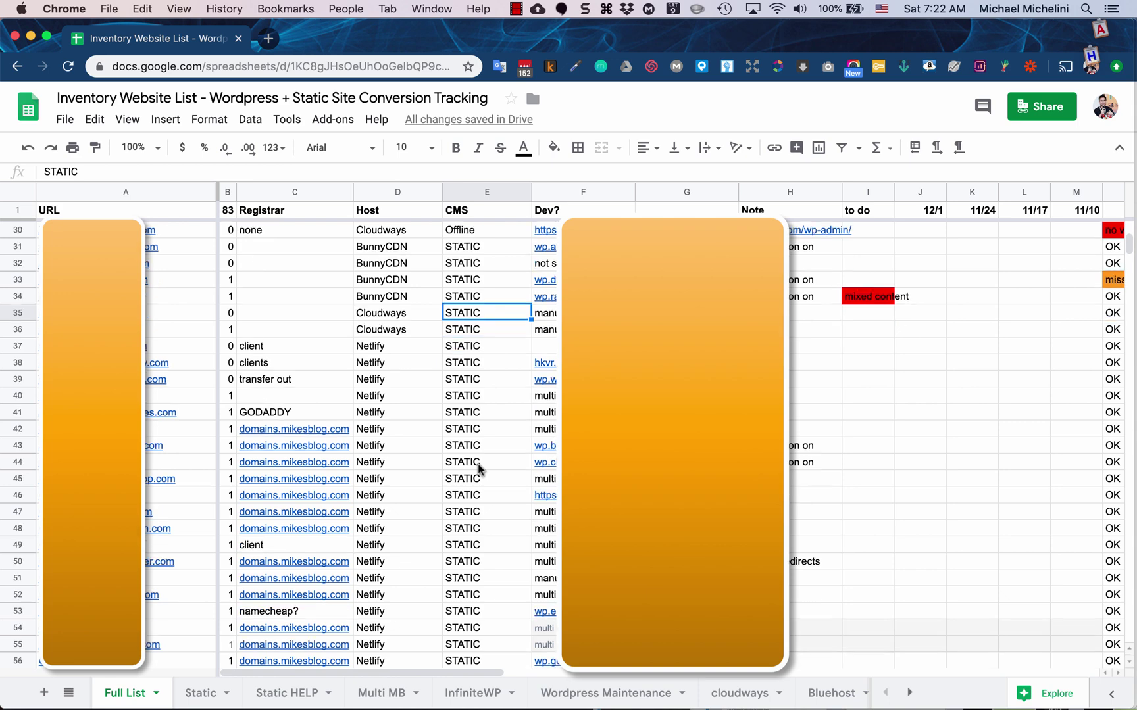
{"action": "scroll", "coordinate": [477, 464], "scroll_direction": "down", "scroll_amount": 3}
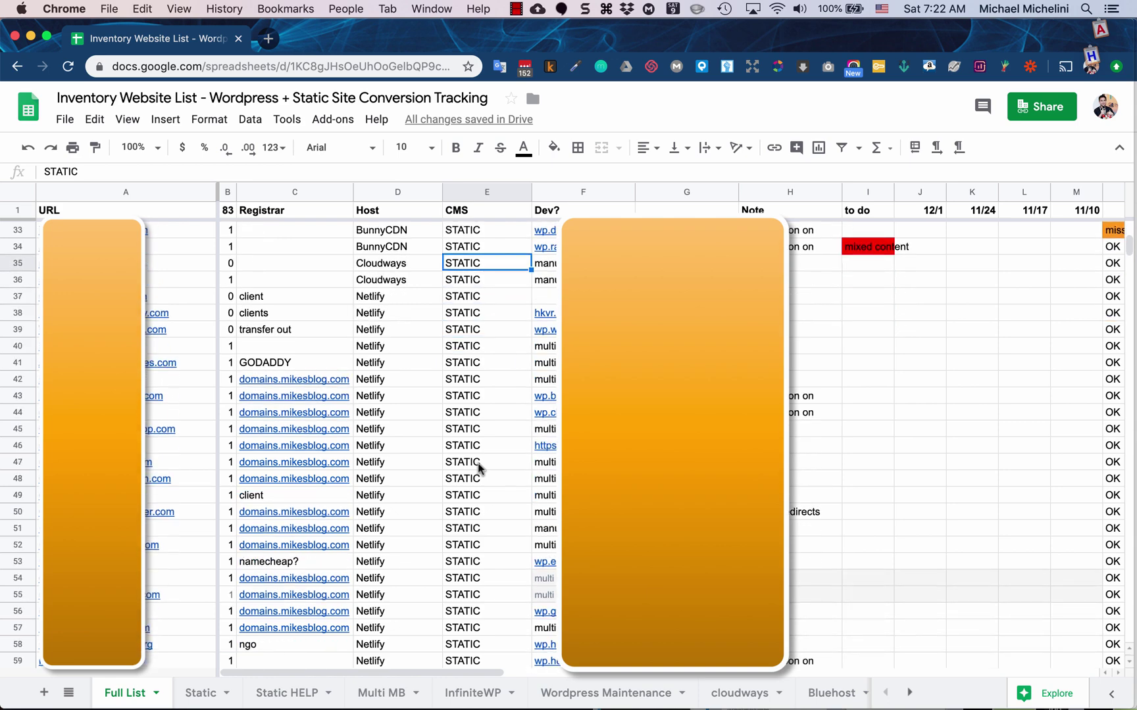
{"action": "scroll", "coordinate": [478, 462], "scroll_direction": "up", "scroll_amount": 1}
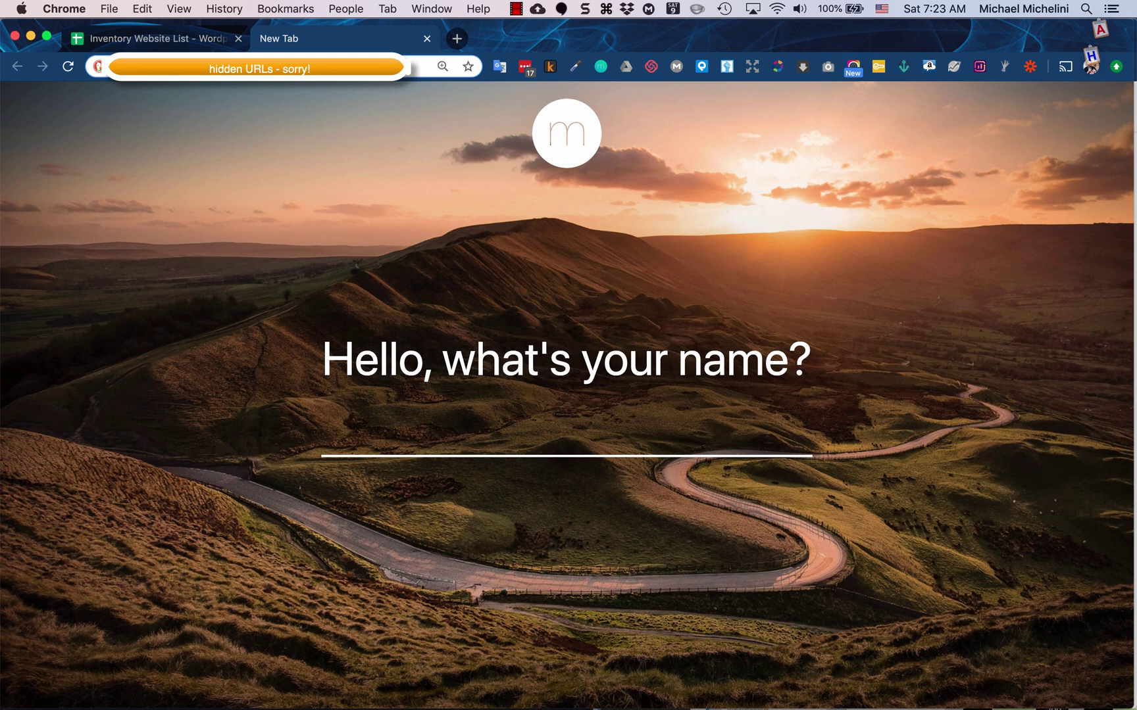
Enter 'blogdesigns' in the address bar and load the site's wp-admin login page
{"action": "type", "text": "b"}
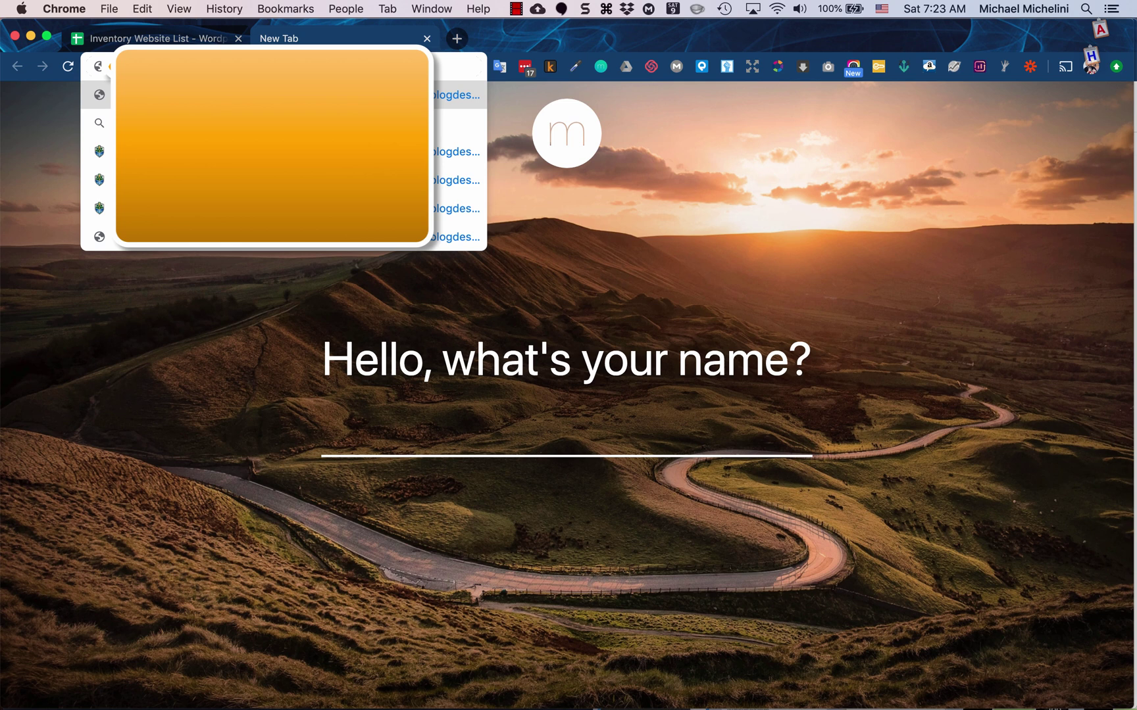
{"action": "type", "text": "logdesigns"}
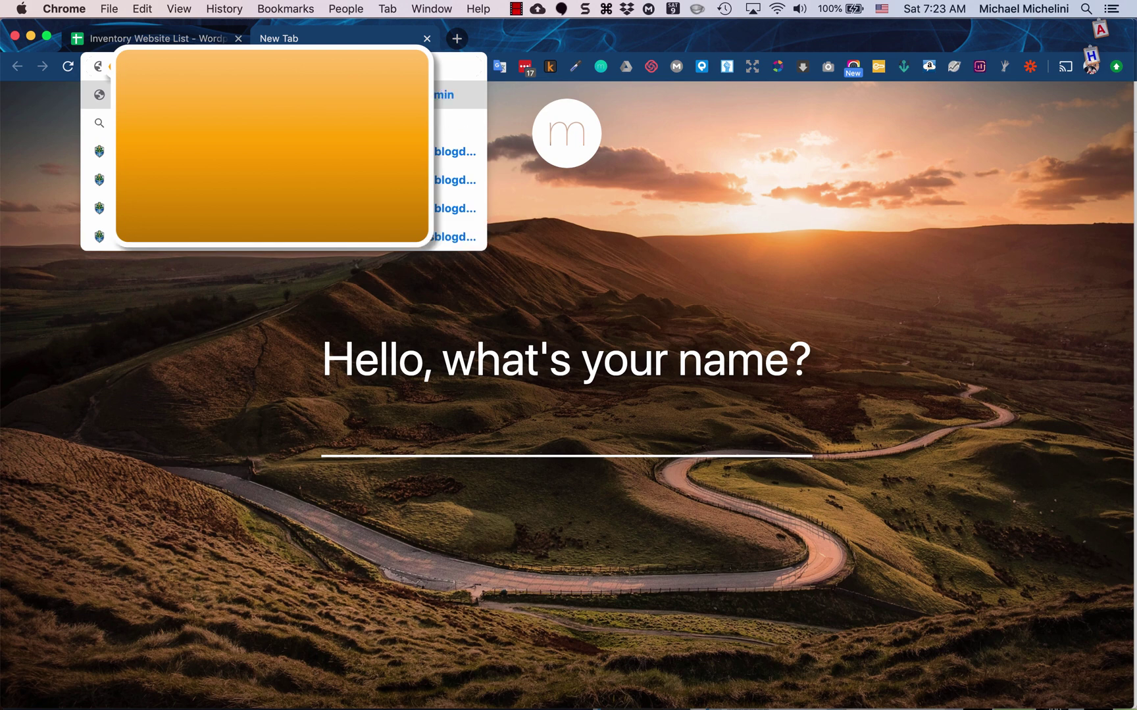
{"action": "key", "text": "Return"}
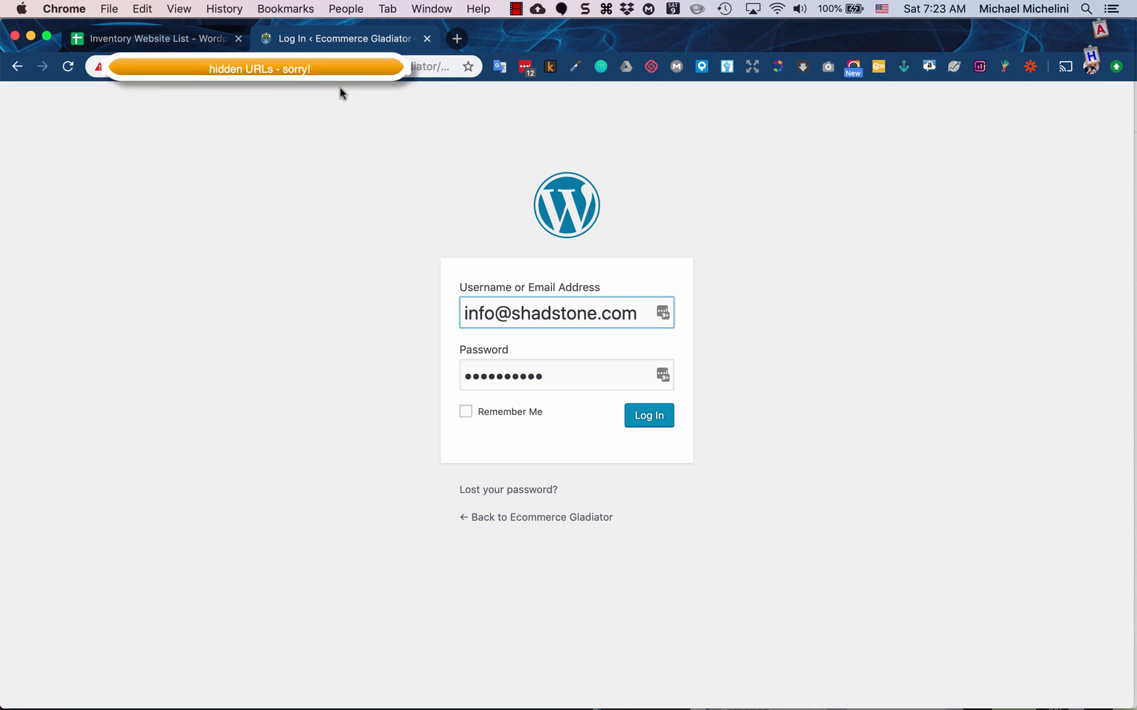
Check the login details in Safari, then log in to the Ecommerce Gladiator WordPress admin
{"action": "key", "text": "super+Tab"}
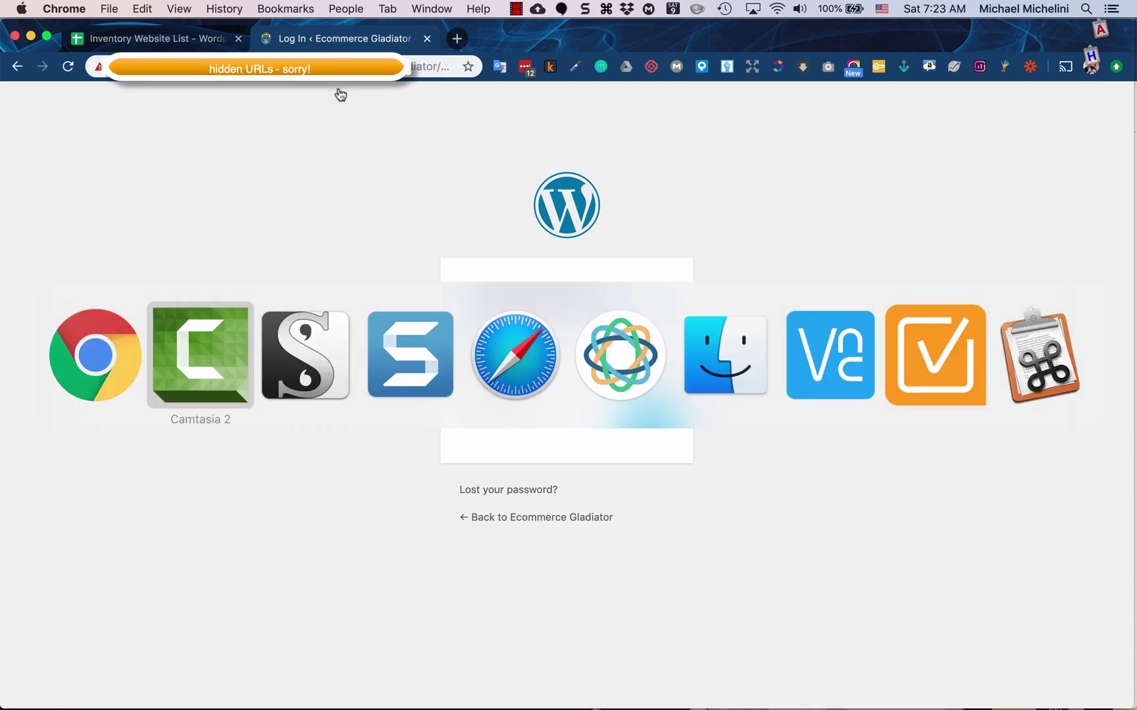
{"action": "key", "text": "super+Tab"}
{"action": "key", "text": "super+Tab"}
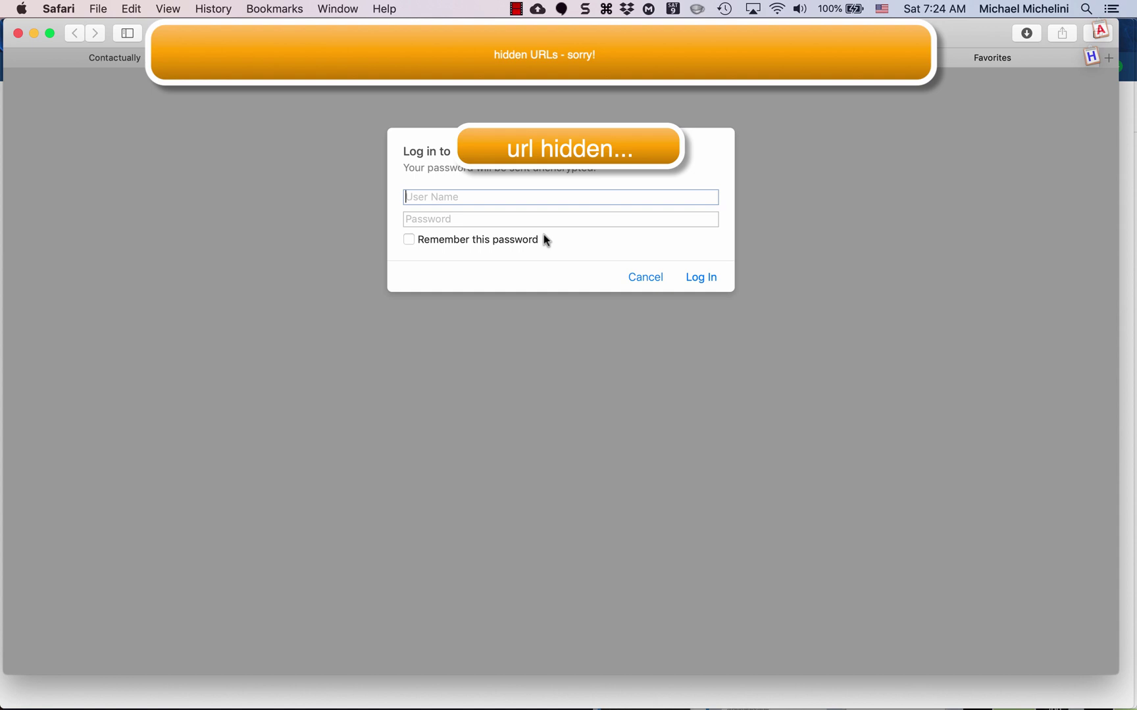
{"action": "key", "text": "super+Tab"}
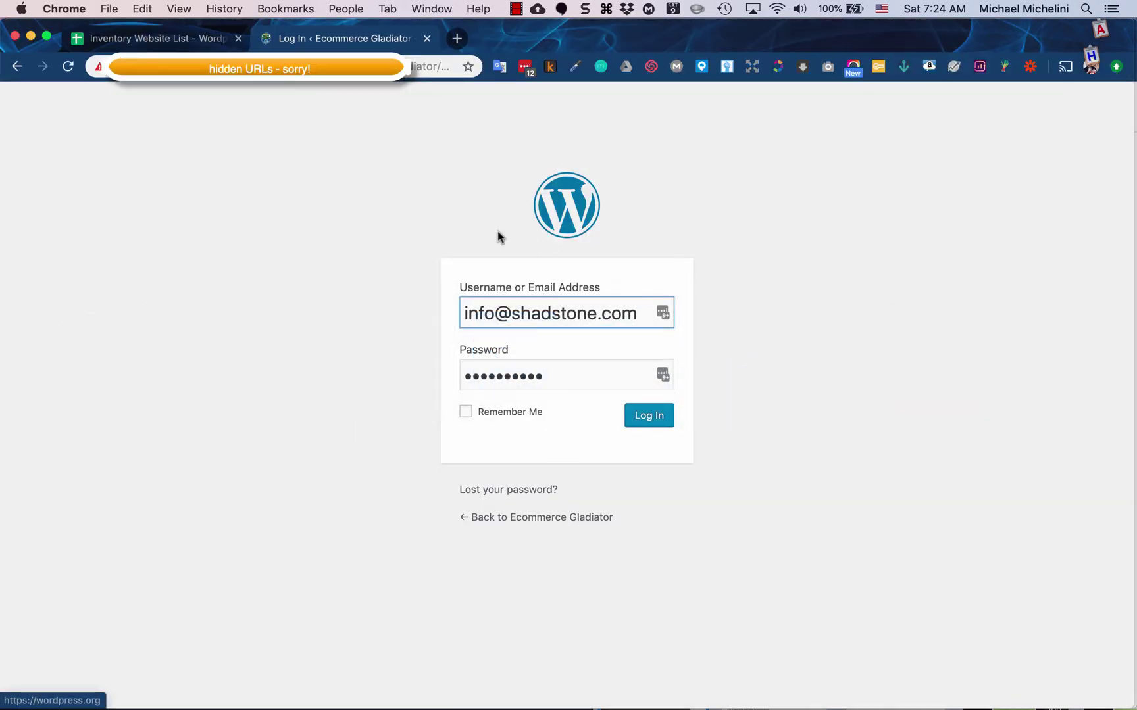
{"action": "left_click", "coordinate": [633, 421]}
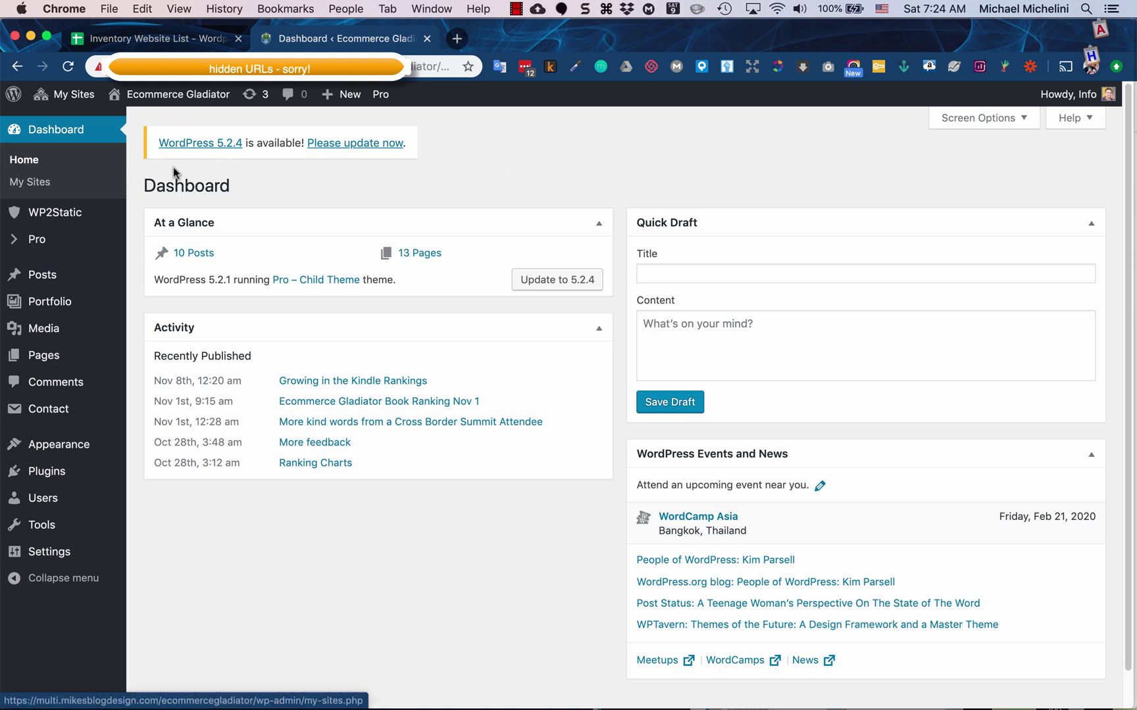
Open the live ecommercegladiator.com home page in a new tab via the admin bar's Visit Site
{"action": "mouse_move", "coordinate": [191, 104]}
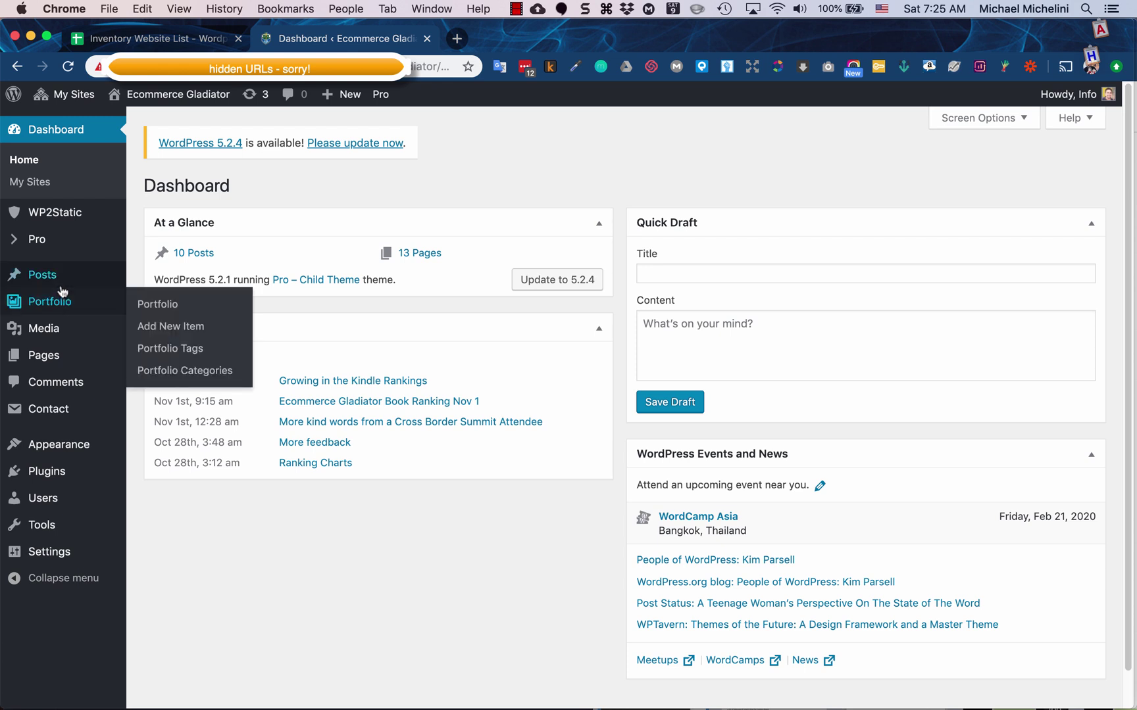
{"action": "mouse_move", "coordinate": [73, 291]}
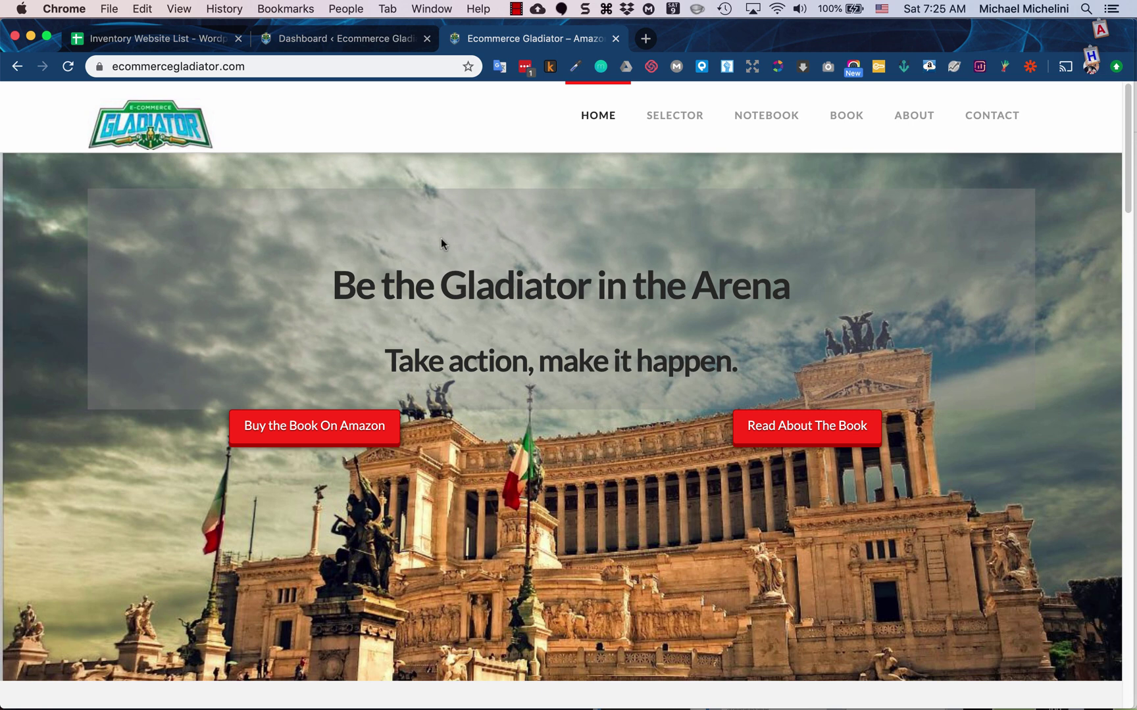
{"action": "scroll", "coordinate": [474, 230], "scroll_direction": "down", "scroll_amount": 15}
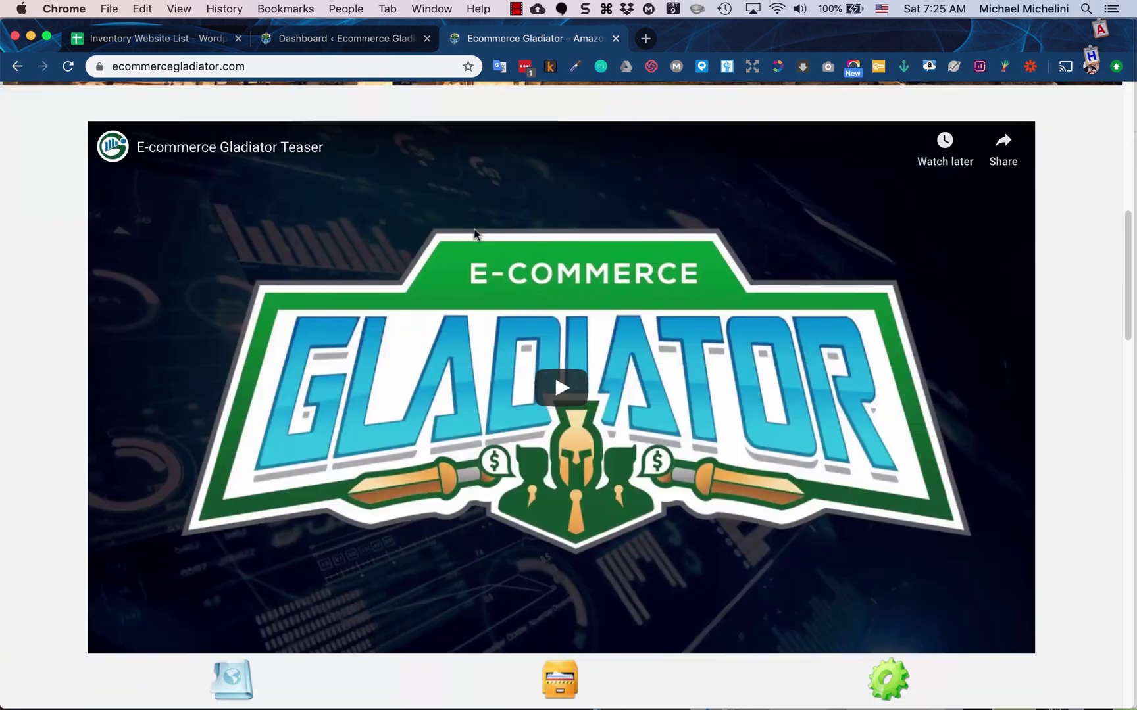
{"action": "scroll", "coordinate": [236, 213], "scroll_direction": "down", "scroll_amount": 15}
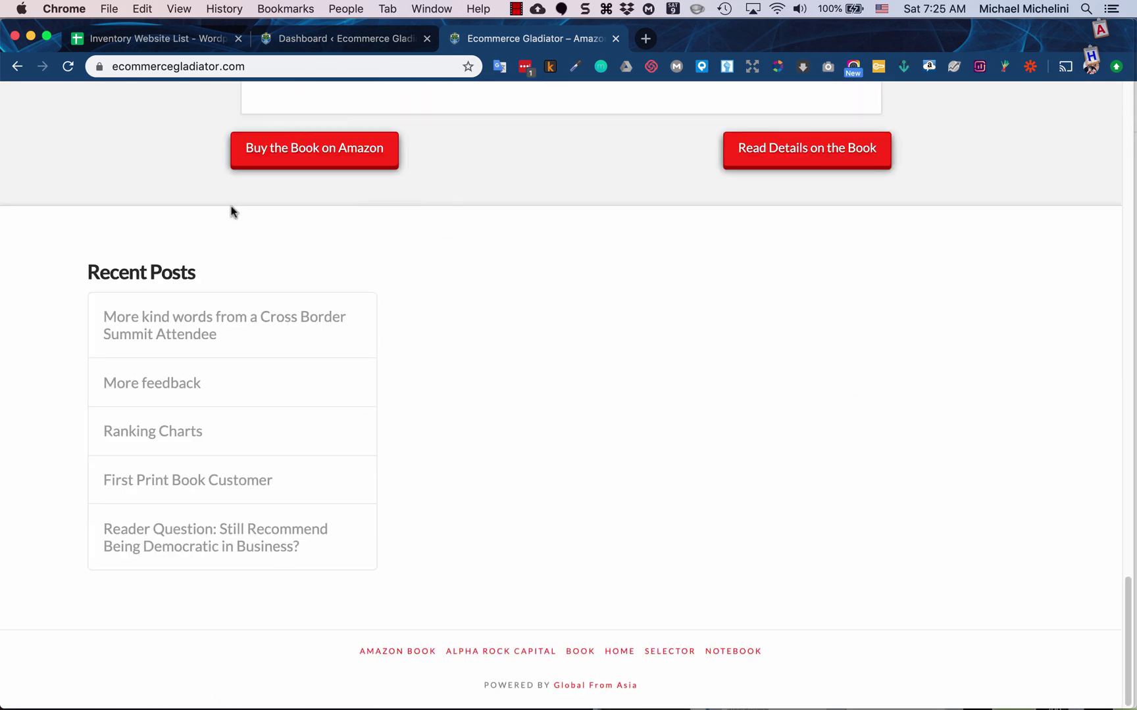
{"action": "scroll", "coordinate": [196, 213], "scroll_direction": "up", "scroll_amount": 20}
{"action": "scroll", "coordinate": [162, 216], "scroll_direction": "up", "scroll_amount": 10}
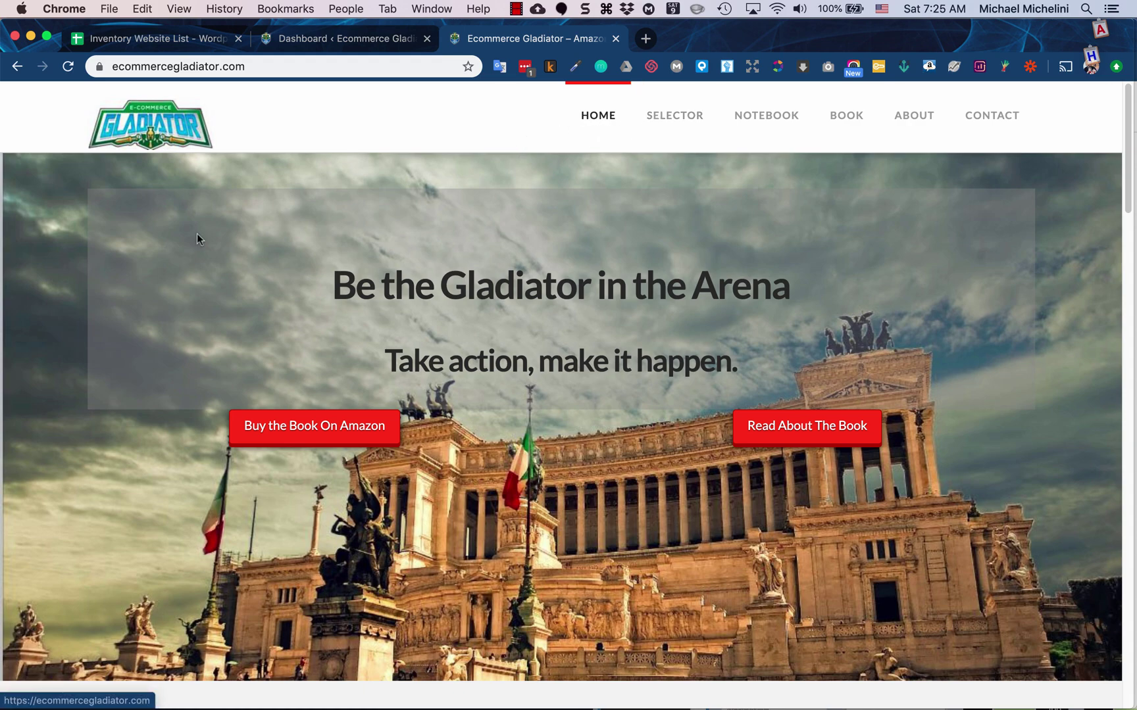
{"action": "scroll", "coordinate": [138, 246], "scroll_direction": "down", "scroll_amount": 10}
{"action": "scroll", "coordinate": [92, 246], "scroll_direction": "down", "scroll_amount": 15}
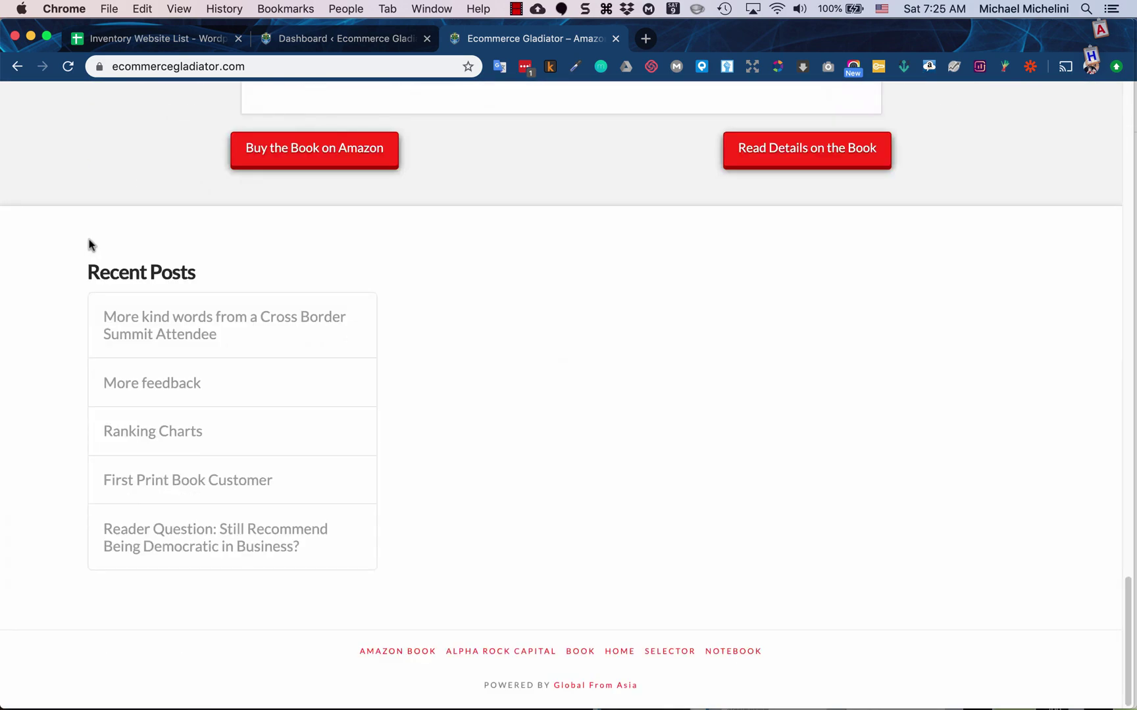
{"action": "scroll", "coordinate": [92, 242], "scroll_direction": "up", "scroll_amount": 8}
{"action": "scroll", "coordinate": [92, 240], "scroll_direction": "up", "scroll_amount": 10}
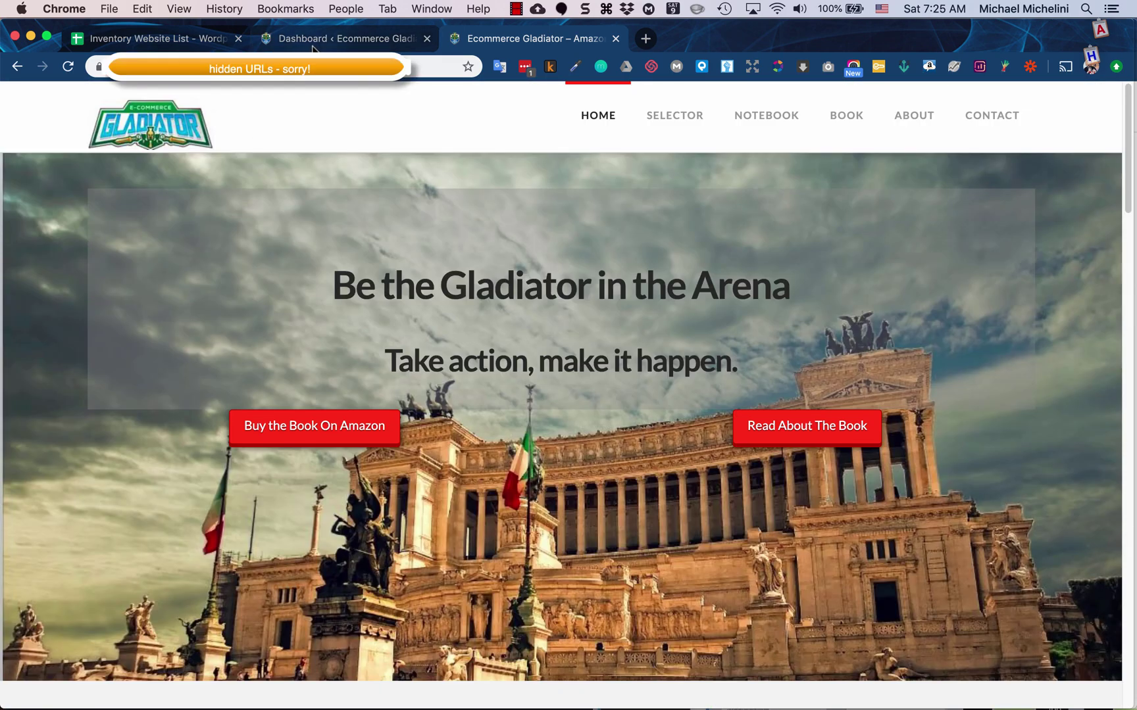
Return to the WordPress admin tab and browse the All Posts list
{"action": "left_click", "coordinate": [312, 45]}
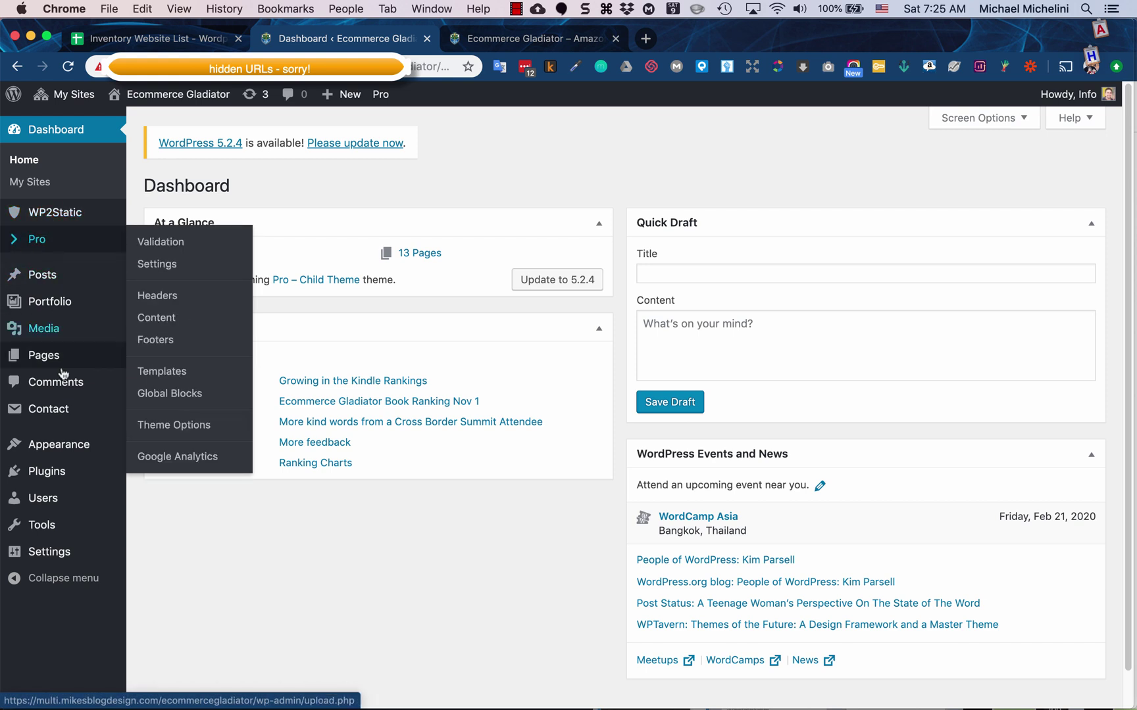
{"action": "mouse_move", "coordinate": [38, 294]}
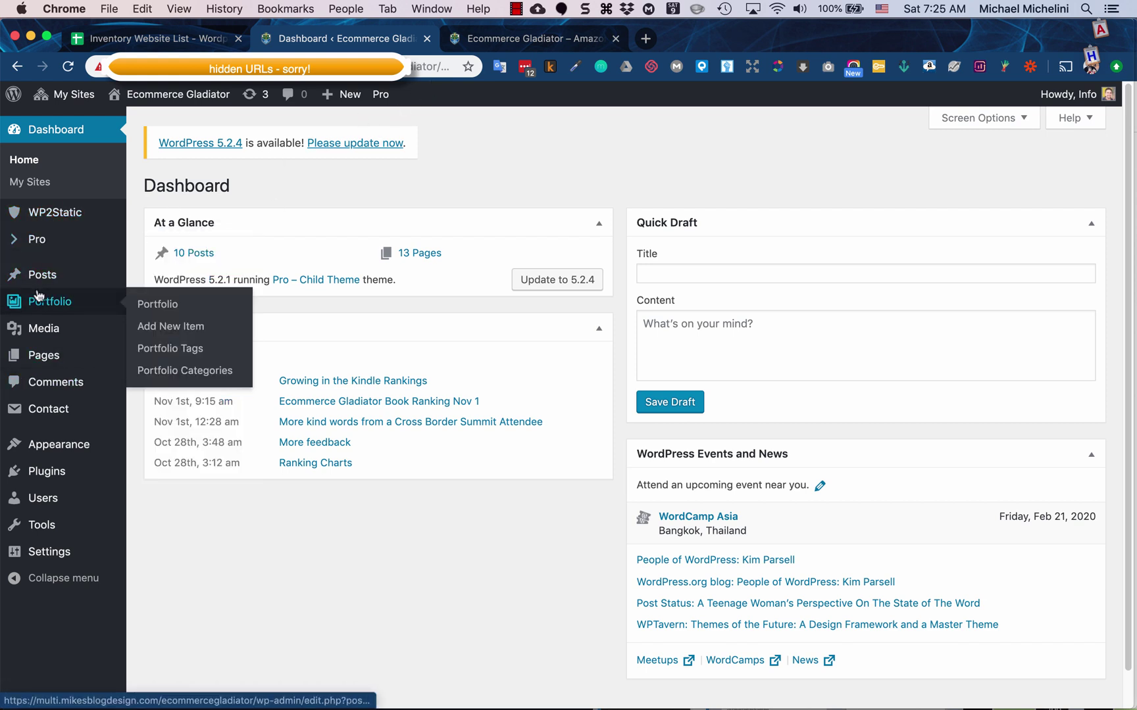
{"action": "mouse_move", "coordinate": [40, 360]}
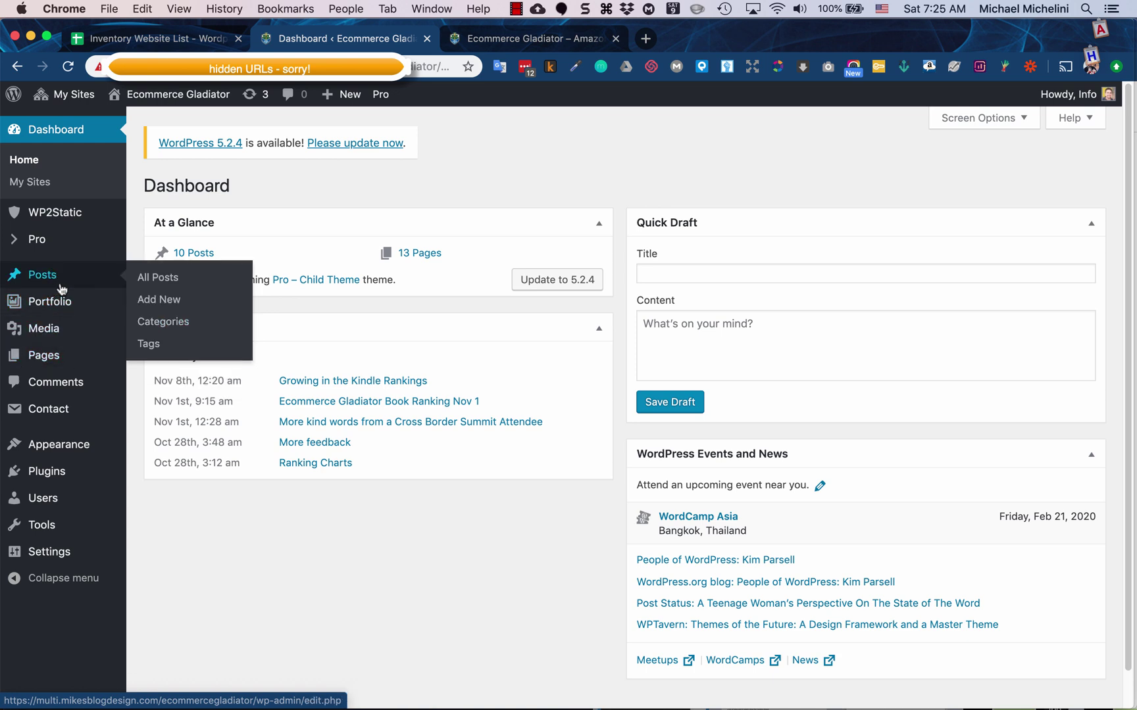
{"action": "left_click", "coordinate": [161, 279]}
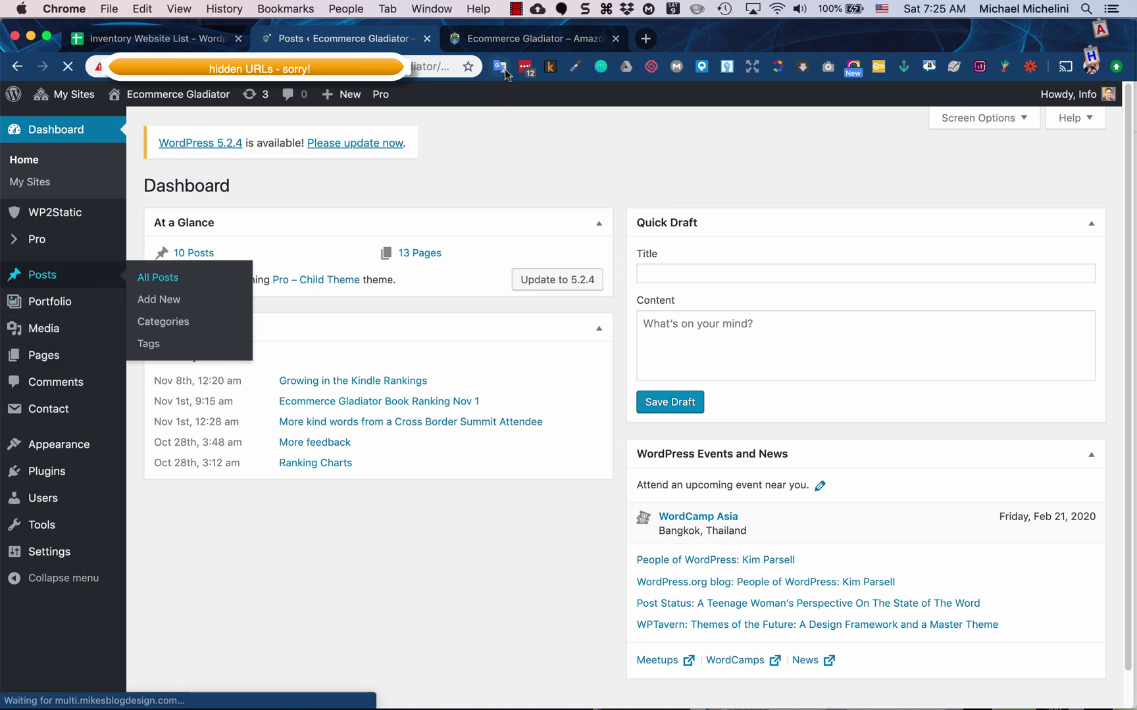
{"action": "scroll", "coordinate": [591, 392], "scroll_direction": "down", "scroll_amount": 3}
{"action": "scroll", "coordinate": [591, 391], "scroll_direction": "up", "scroll_amount": 3}
Open the All Pages list showing the site's 13 published pages
{"action": "mouse_move", "coordinate": [41, 398]}
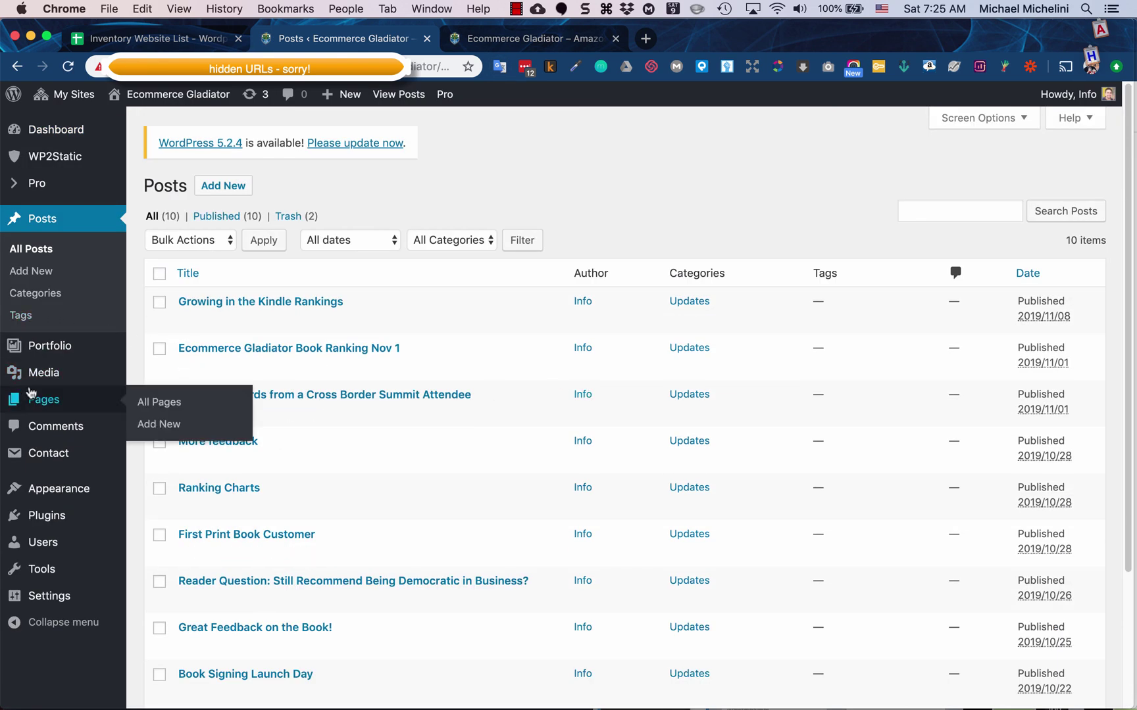
{"action": "left_click", "coordinate": [141, 402]}
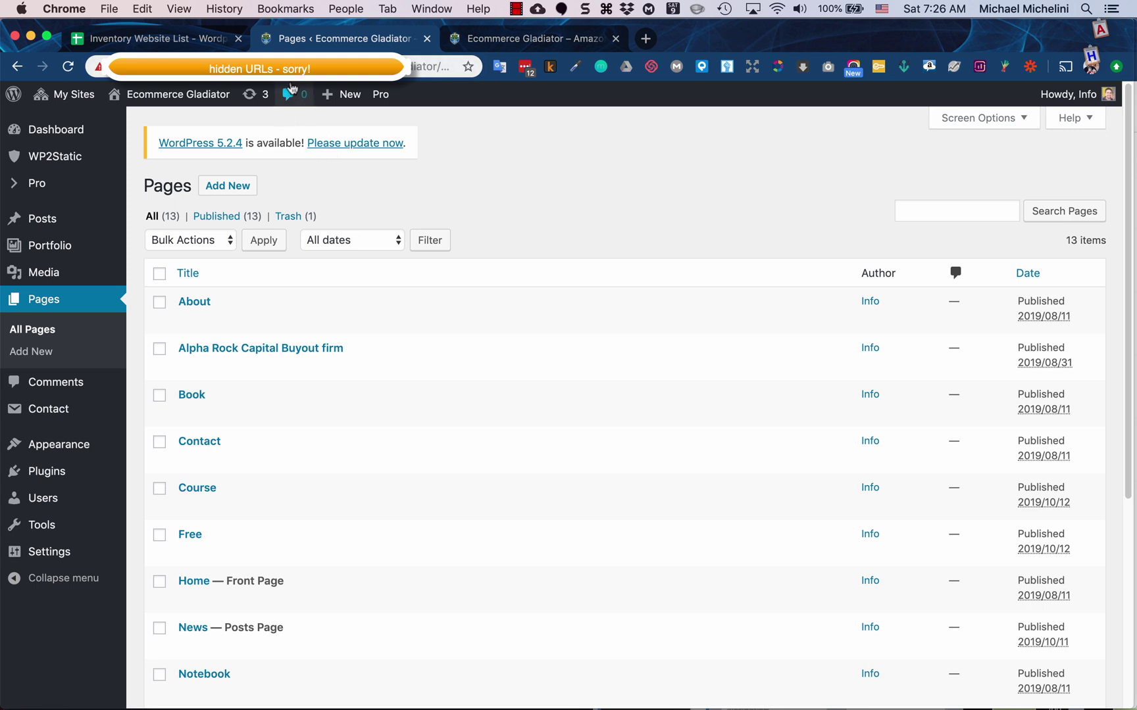
{"action": "mouse_move", "coordinate": [315, 94]}
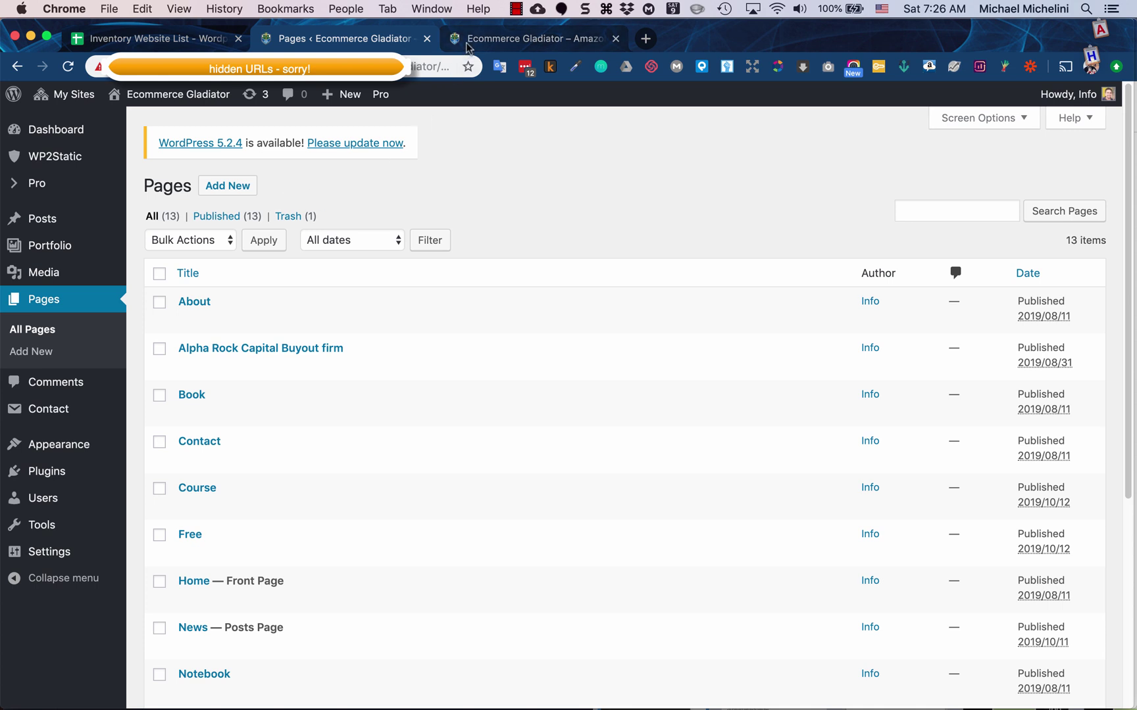
{"action": "mouse_move", "coordinate": [105, 444]}
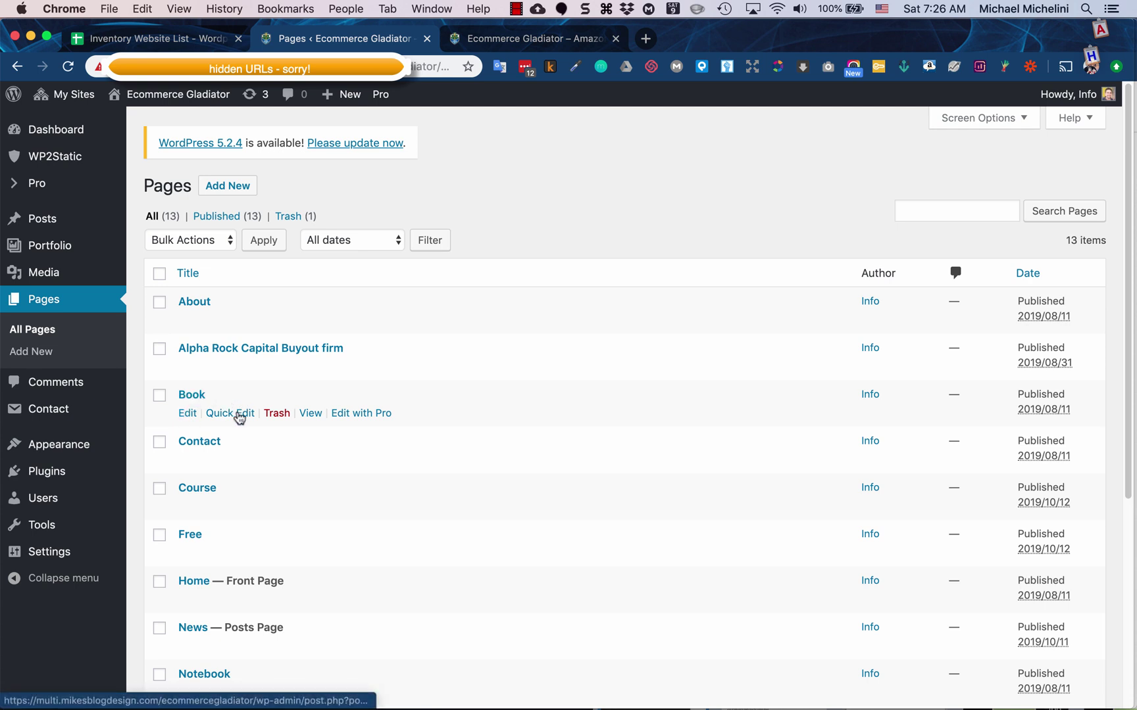
Open the Book page in the Pro builder and view it live in a new tab
{"action": "left_click", "coordinate": [353, 416]}
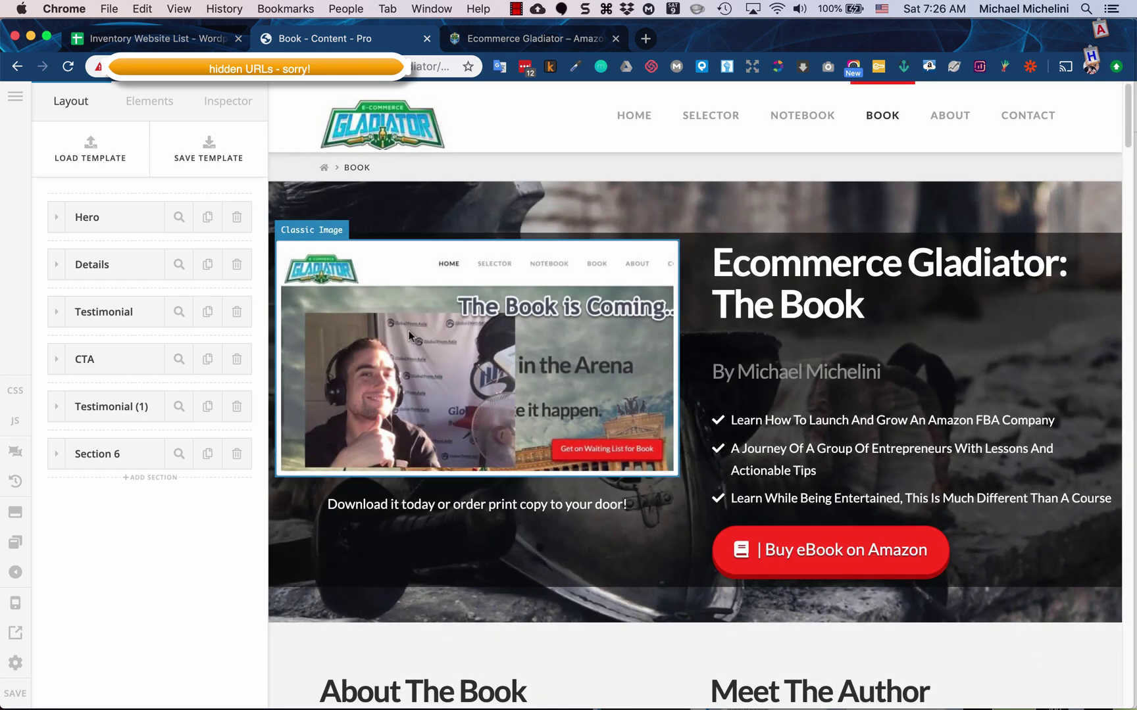
{"action": "scroll", "coordinate": [490, 355], "scroll_direction": "down", "scroll_amount": 20}
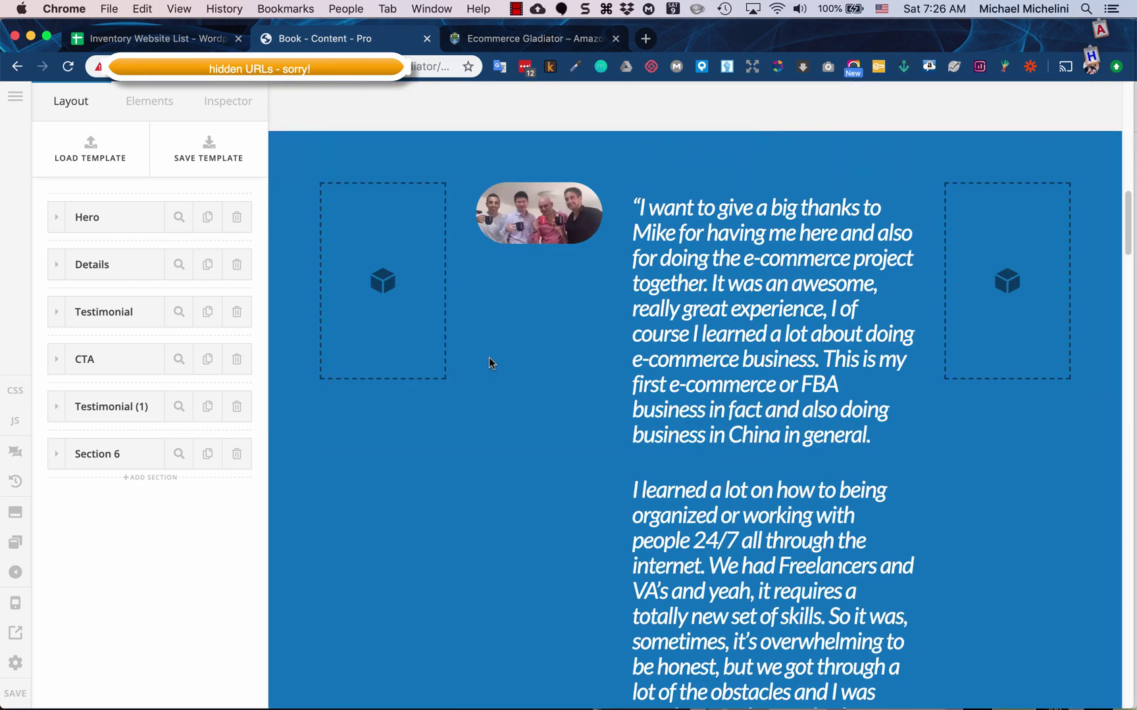
{"action": "scroll", "coordinate": [569, 477], "scroll_direction": "down", "scroll_amount": 8}
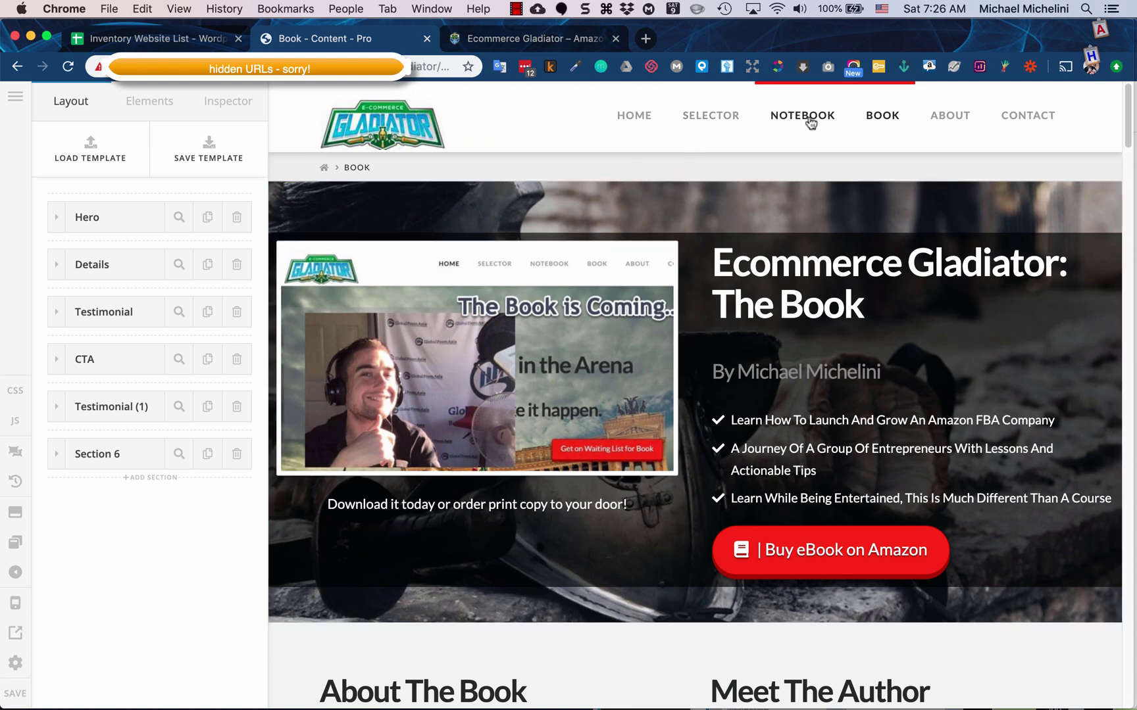
{"action": "left_click", "coordinate": [15, 633]}
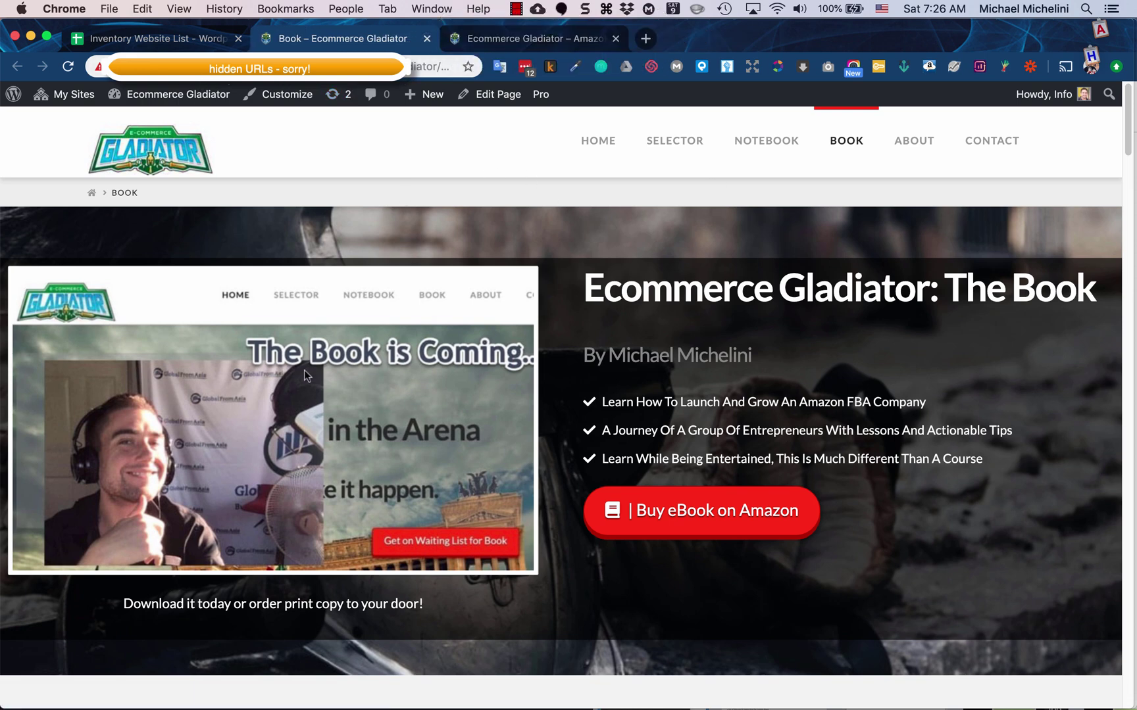
Scroll through the live Book page, then return to the Ecommerce Gladiator Dashboard
{"action": "scroll", "coordinate": [298, 361], "scroll_direction": "down", "scroll_amount": 10}
{"action": "scroll", "coordinate": [299, 360], "scroll_direction": "down", "scroll_amount": 5}
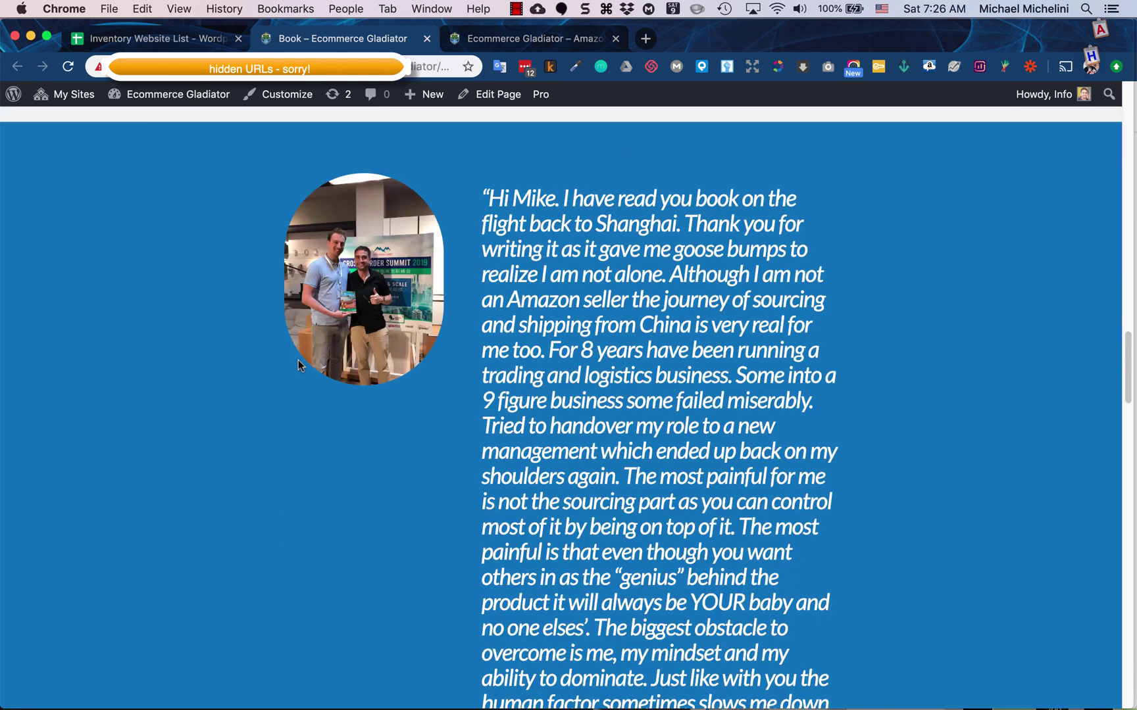
{"action": "scroll", "coordinate": [297, 361], "scroll_direction": "down", "scroll_amount": 15}
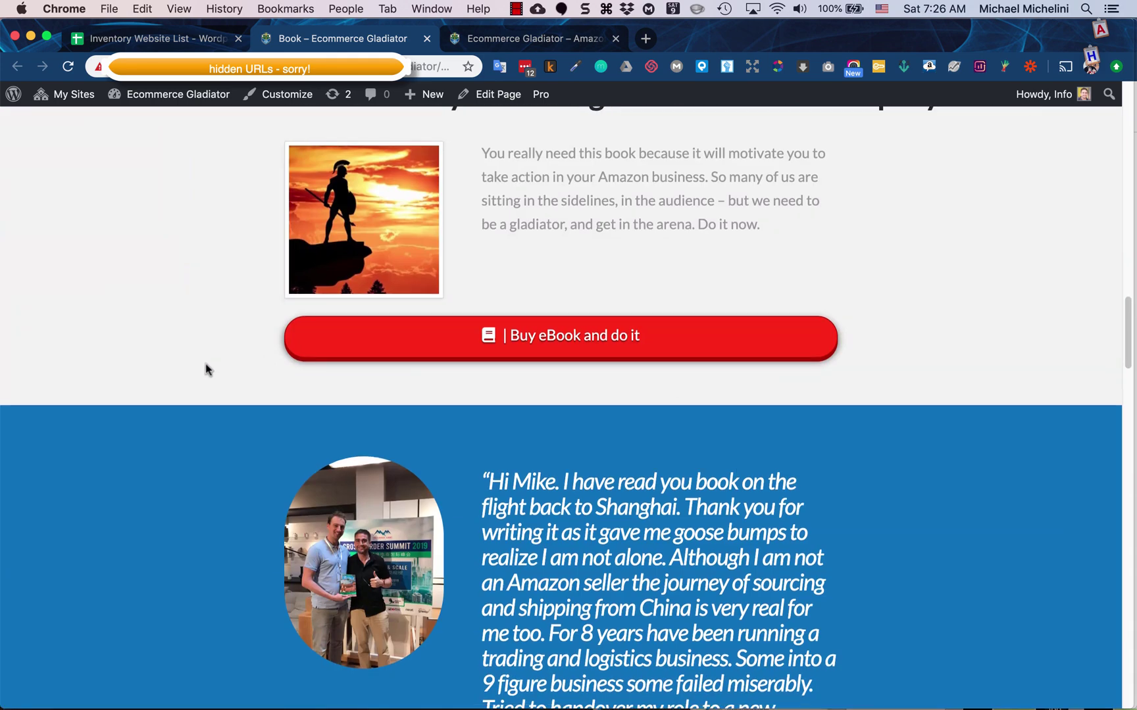
{"action": "scroll", "coordinate": [206, 366], "scroll_direction": "down", "scroll_amount": 15}
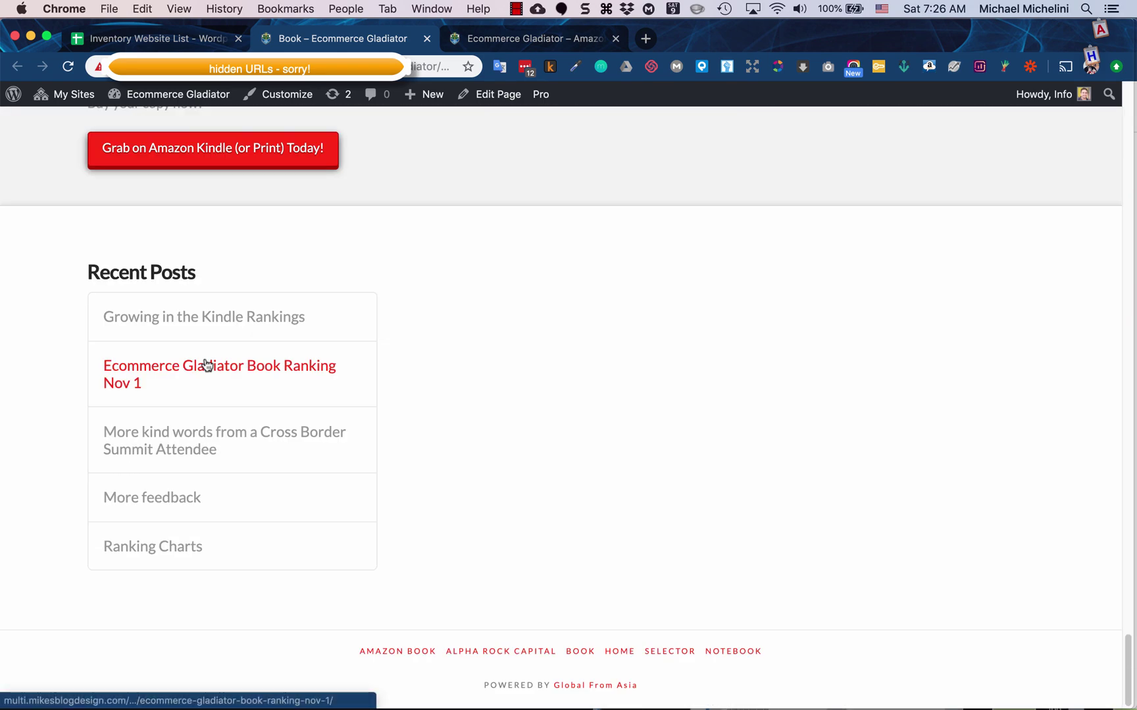
{"action": "scroll", "coordinate": [609, 428], "scroll_direction": "up", "scroll_amount": 15}
{"action": "scroll", "coordinate": [609, 429], "scroll_direction": "up", "scroll_amount": 20}
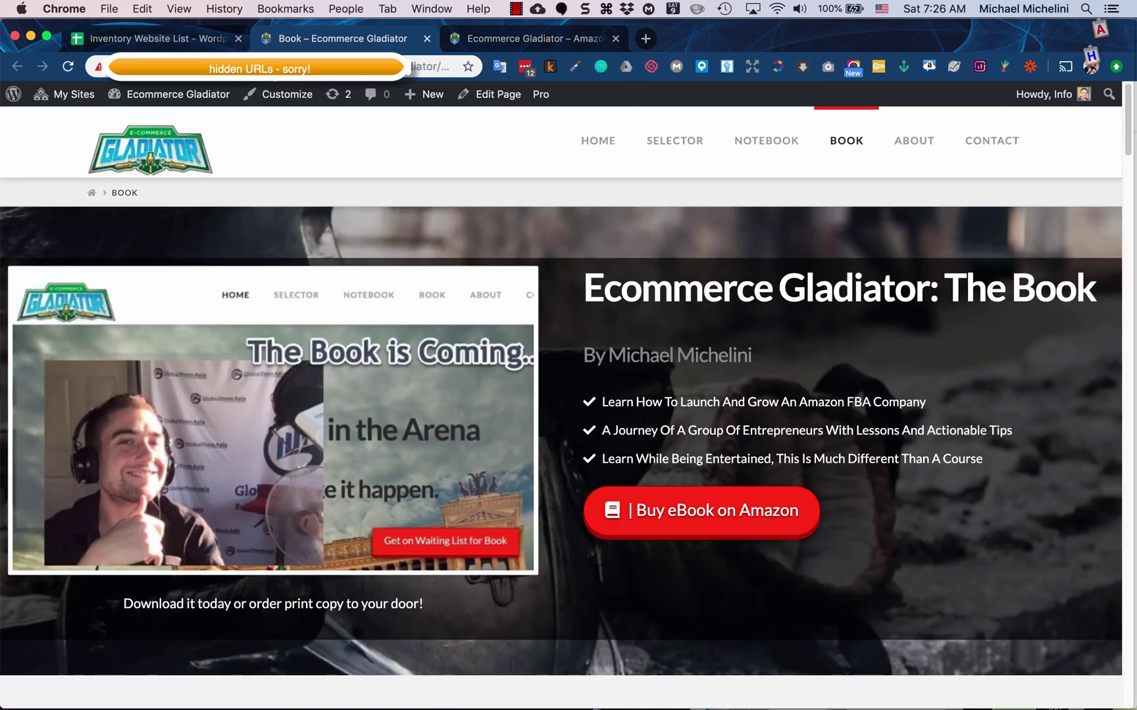
{"action": "mouse_move", "coordinate": [142, 95]}
{"action": "left_click", "coordinate": [138, 124]}
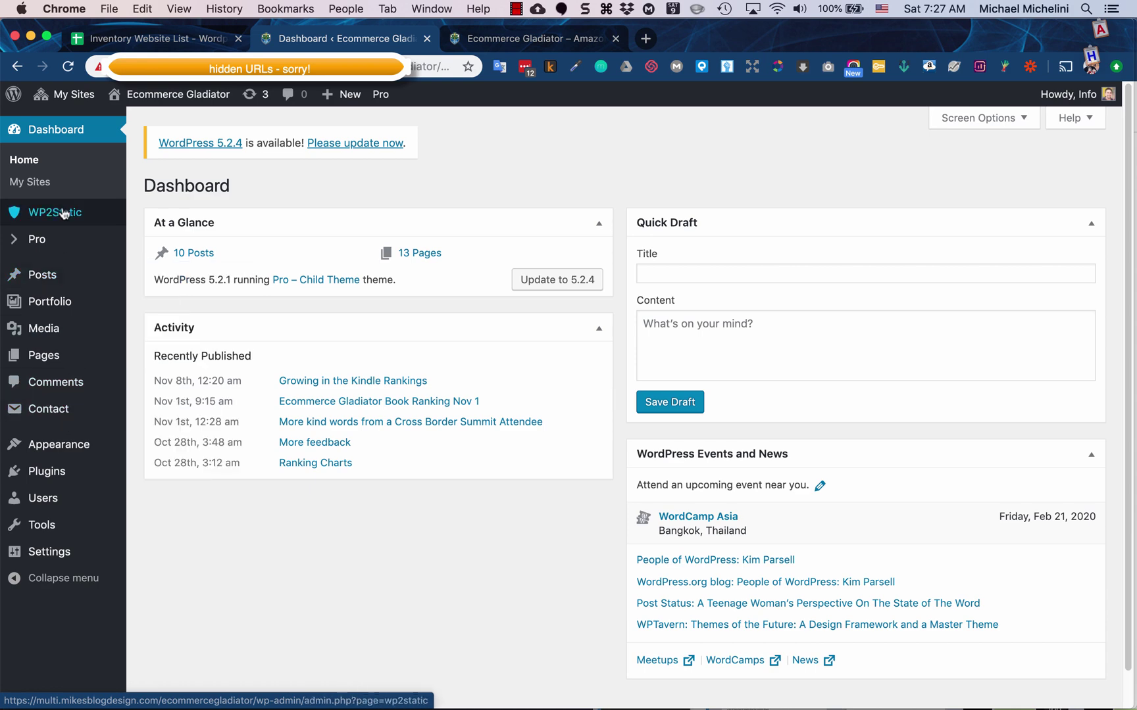
{"action": "left_click", "coordinate": [63, 212]}
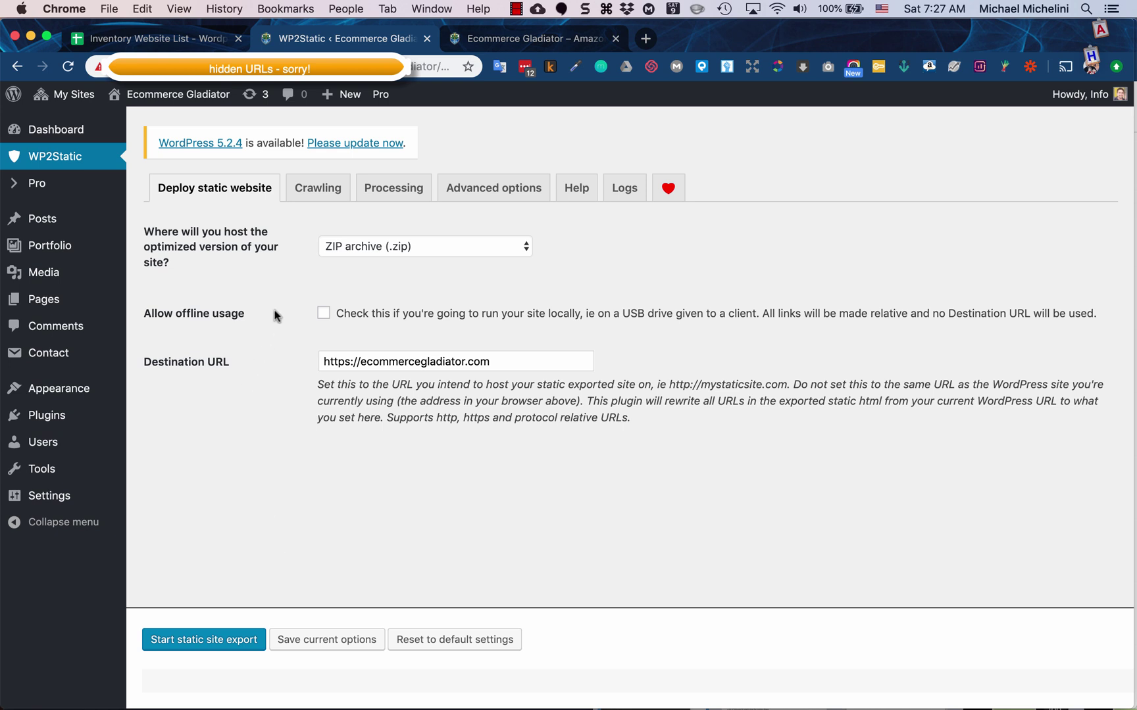
{"action": "left_click", "coordinate": [349, 254]}
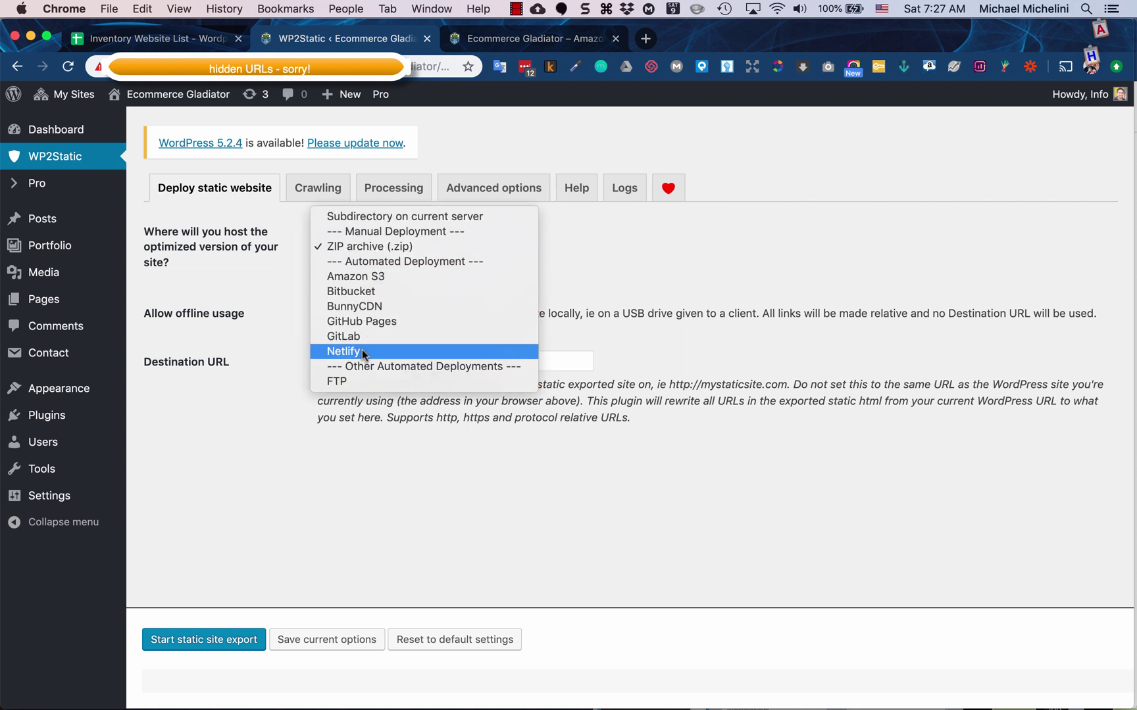
{"action": "left_click", "coordinate": [282, 289]}
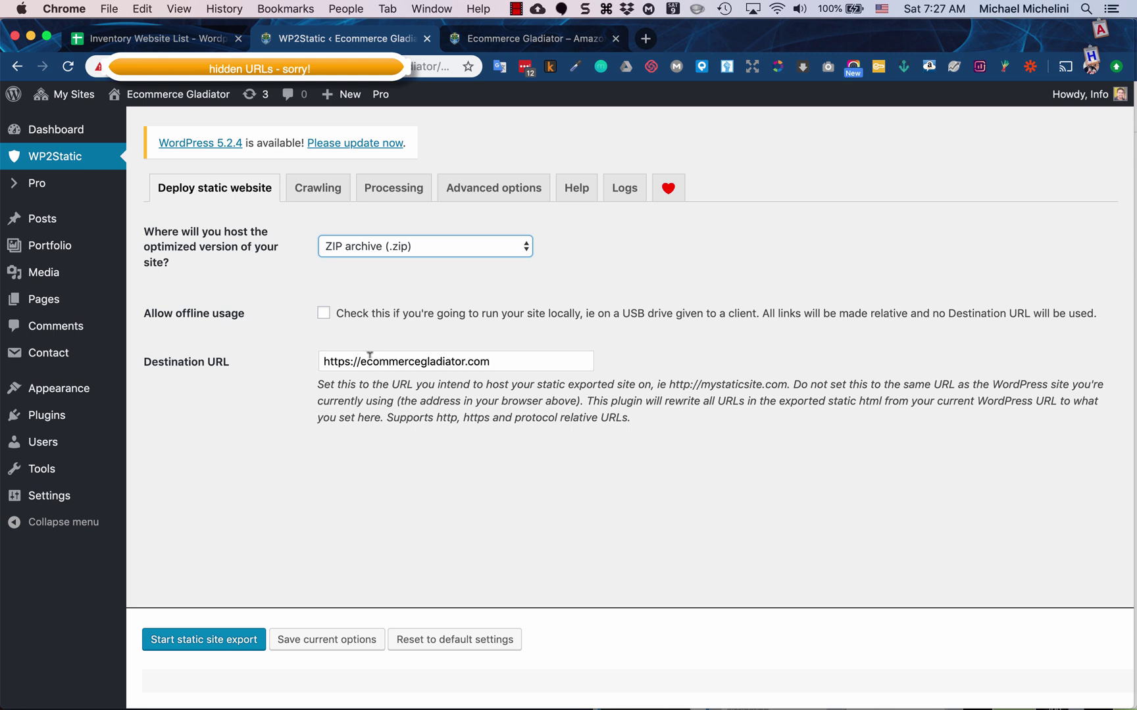
{"action": "left_click", "coordinate": [359, 361]}
{"action": "left_click", "coordinate": [401, 431]}
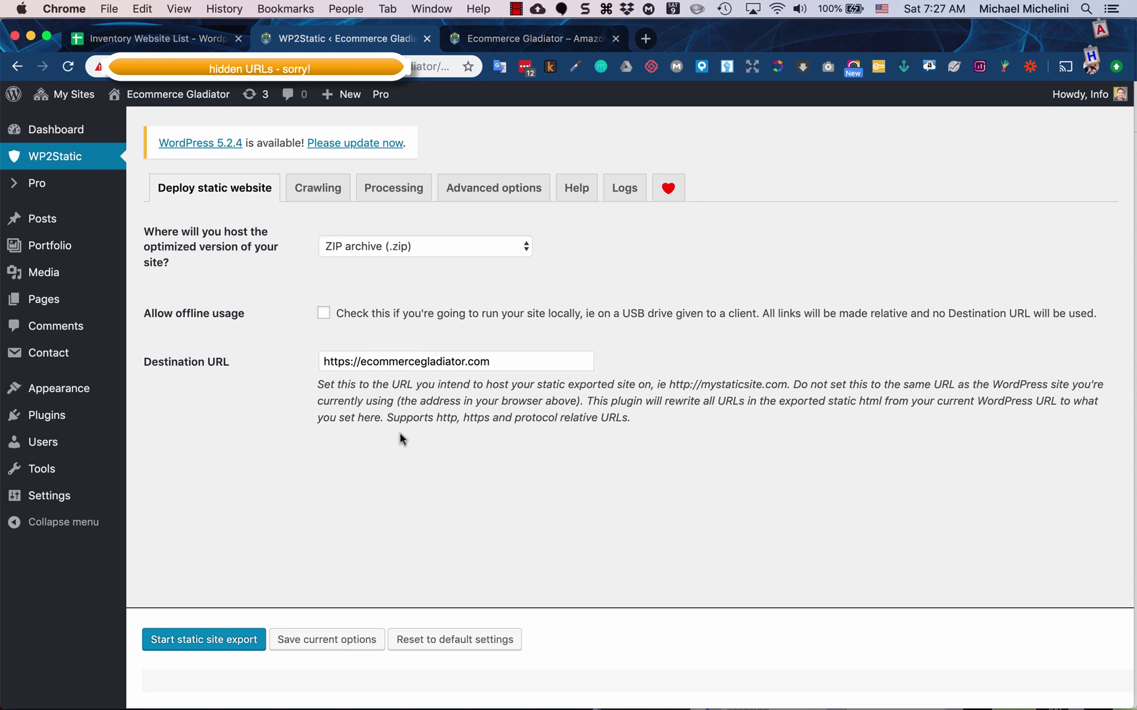
{"action": "left_click", "coordinate": [359, 361]}
{"action": "left_click", "coordinate": [340, 462]}
Open the Crawling settings and compare the basic-auth credentials with Safari's login prompt
{"action": "left_click", "coordinate": [318, 191]}
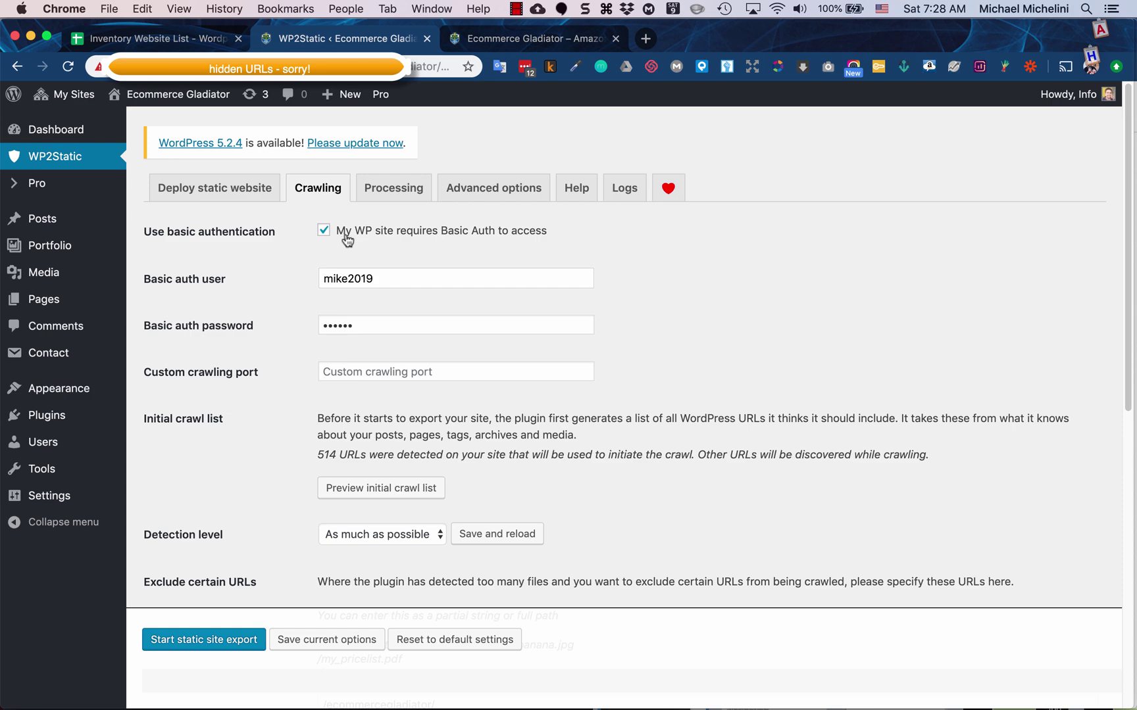
{"action": "key", "text": "super+Tab"}
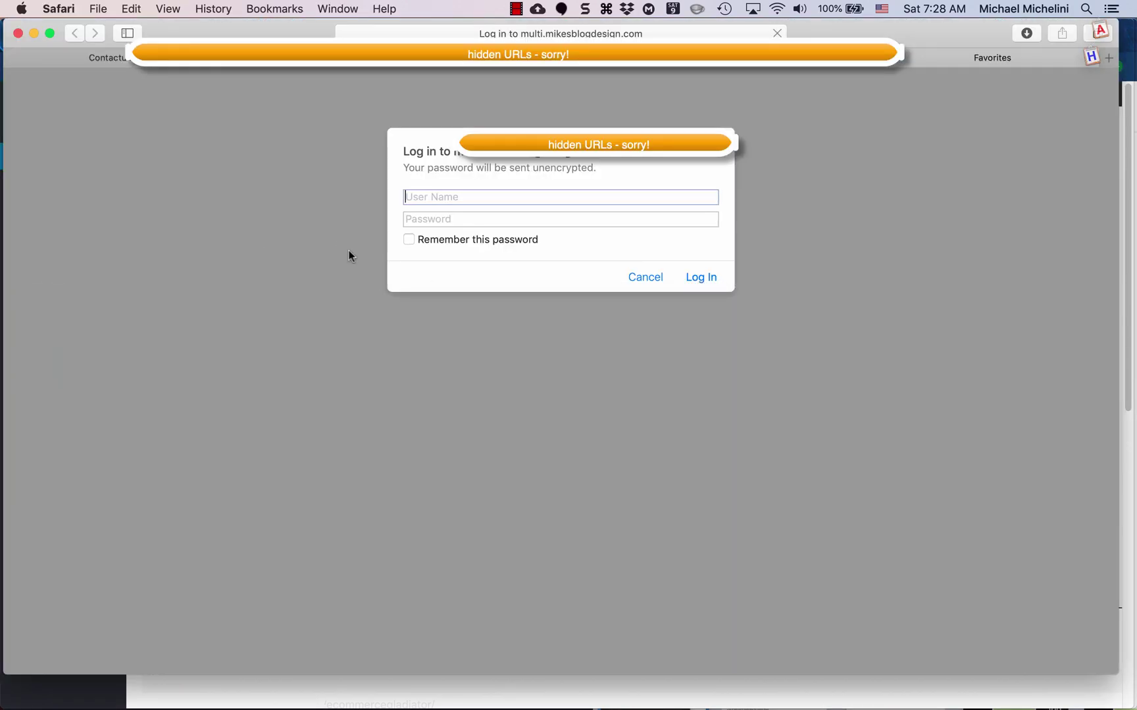
{"action": "key", "text": "super+Tab"}
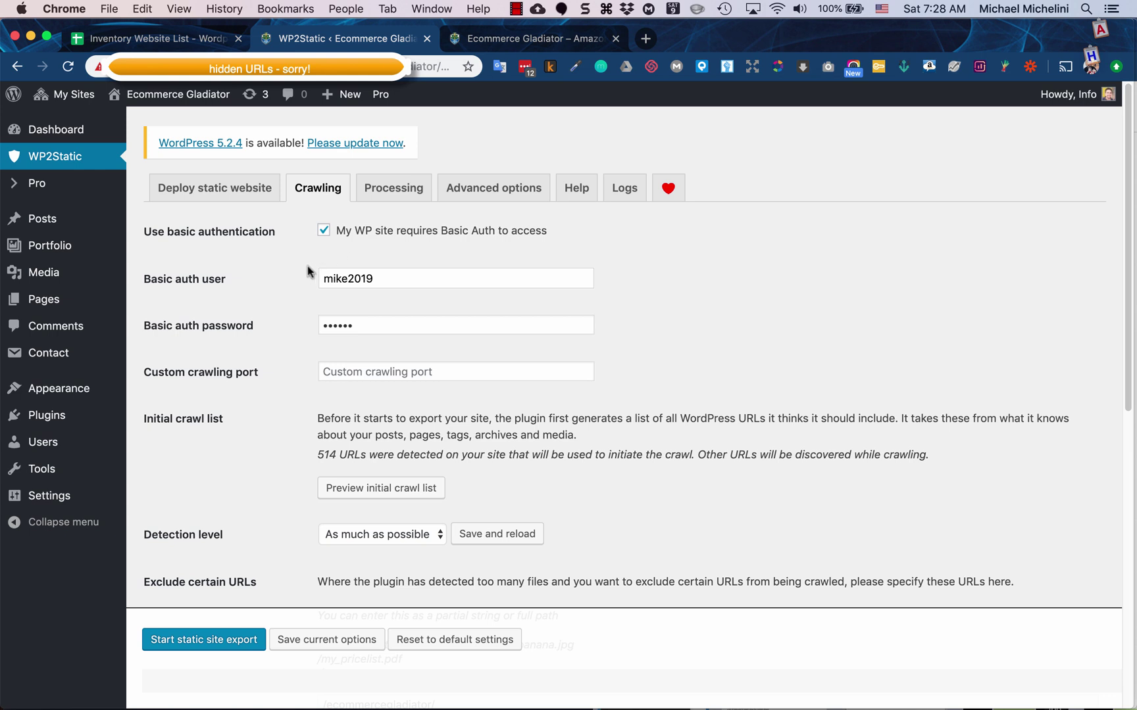
{"action": "key", "text": "super+Tab"}
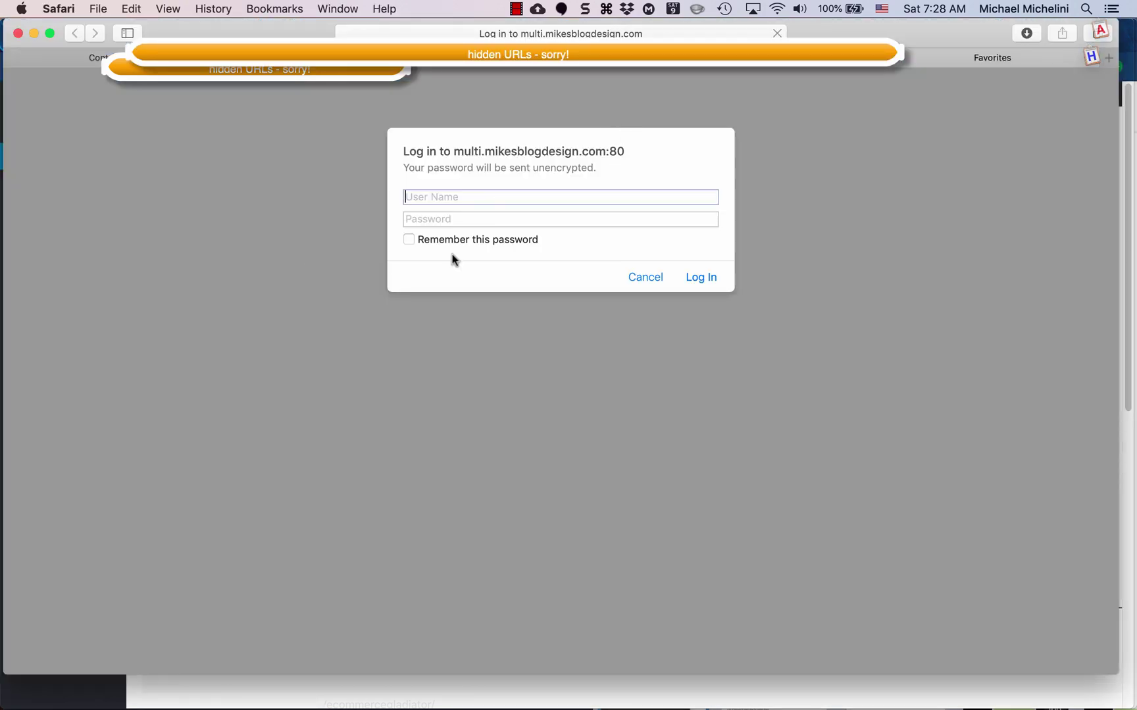
{"action": "key", "text": "super+Tab"}
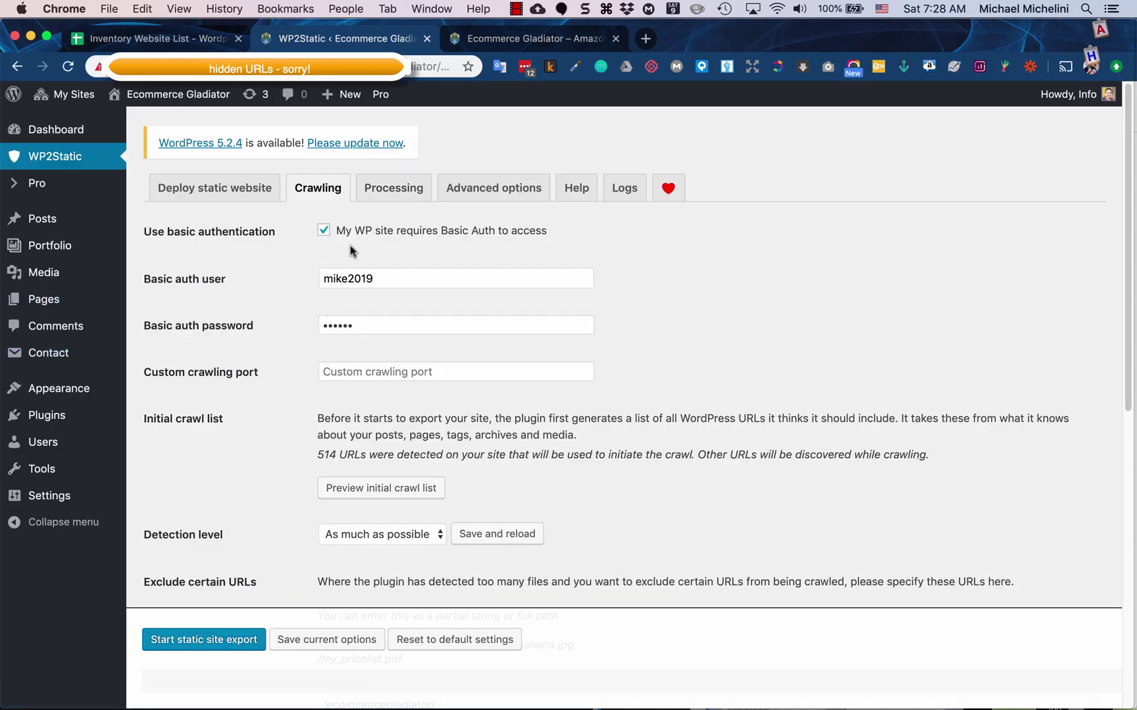
Keep Crawl Increment at Maximum in the Advanced options
{"action": "left_click", "coordinate": [461, 192]}
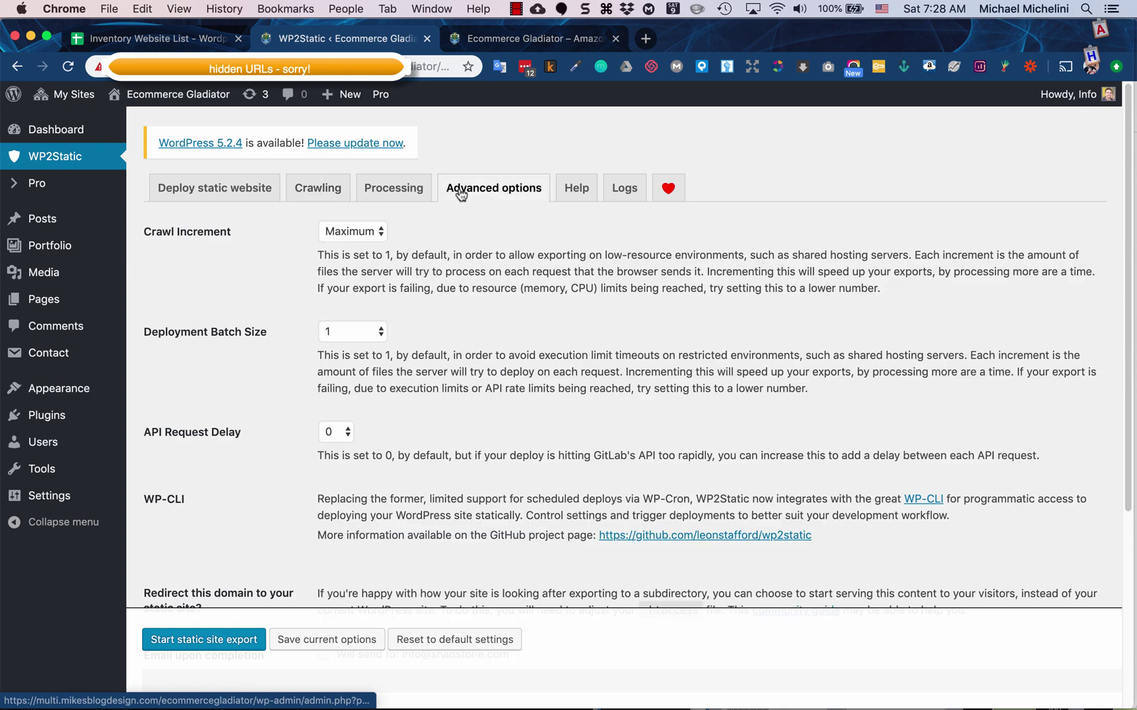
{"action": "left_click", "coordinate": [338, 235]}
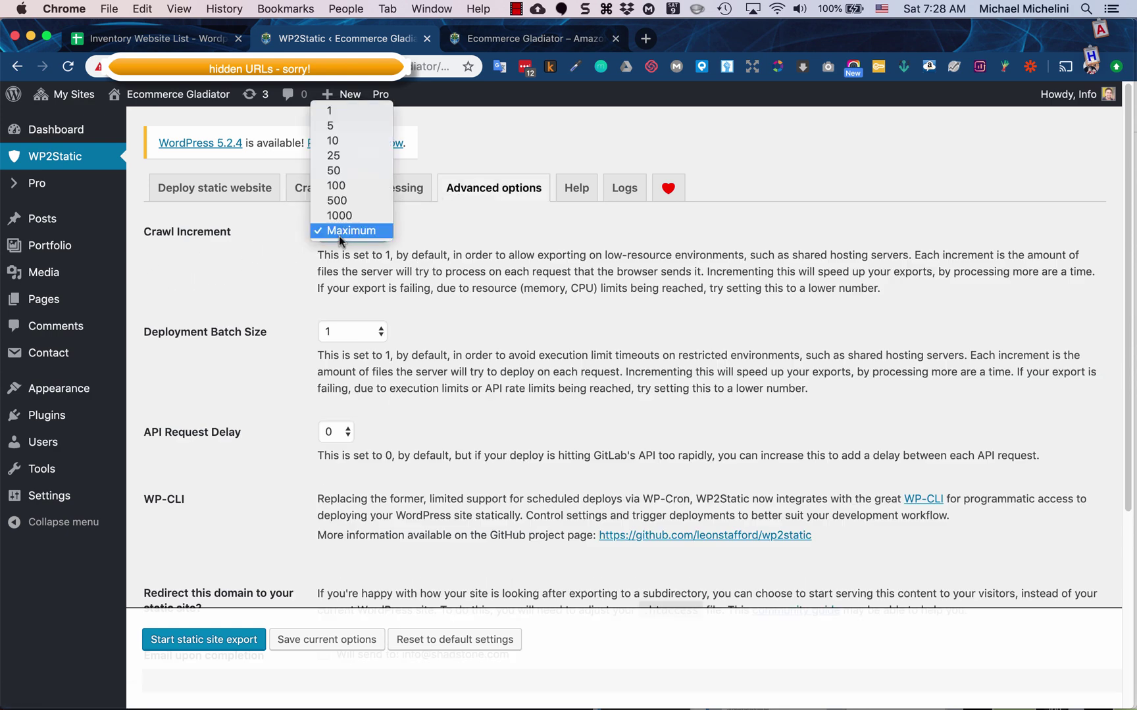
{"action": "left_click", "coordinate": [331, 236]}
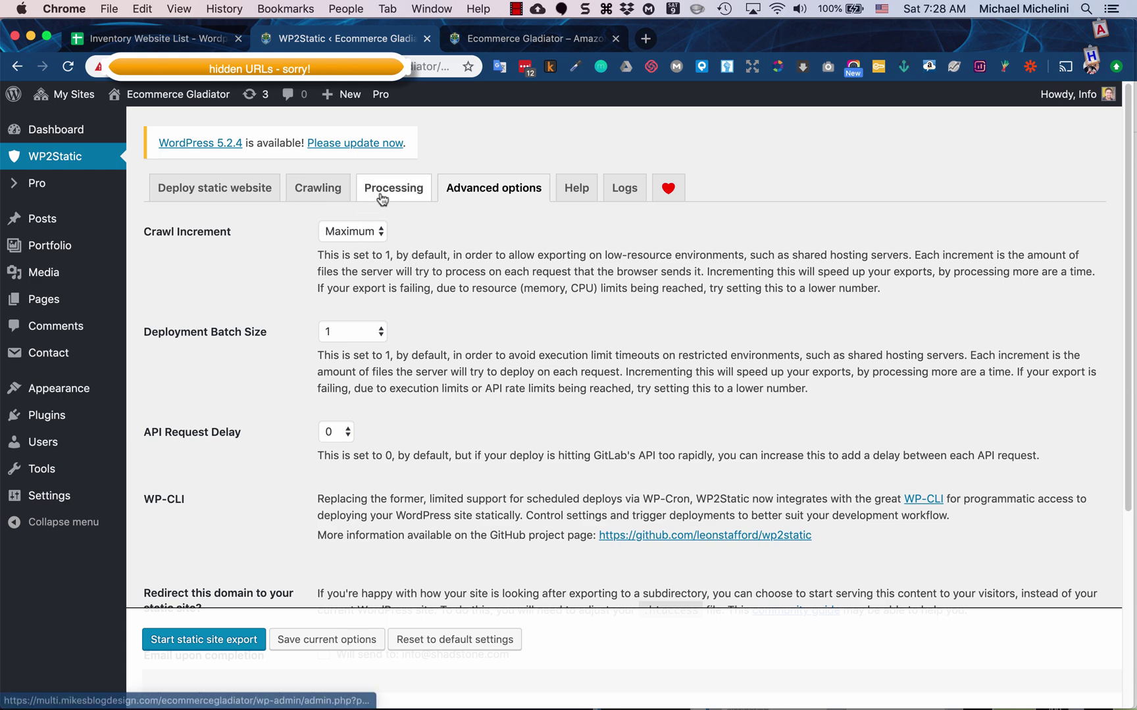
Look through the Processing options
{"action": "left_click", "coordinate": [409, 192]}
{"action": "left_click", "coordinate": [464, 194]}
{"action": "left_click", "coordinate": [407, 195]}
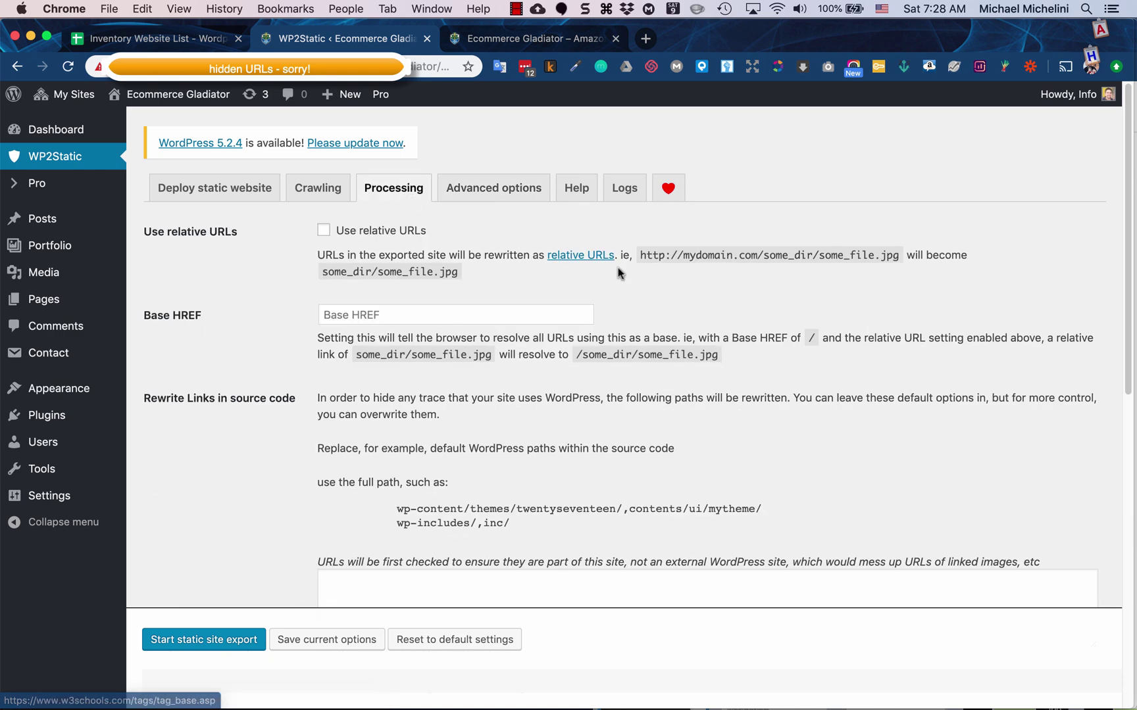
{"action": "scroll", "coordinate": [402, 447], "scroll_direction": "down", "scroll_amount": 3}
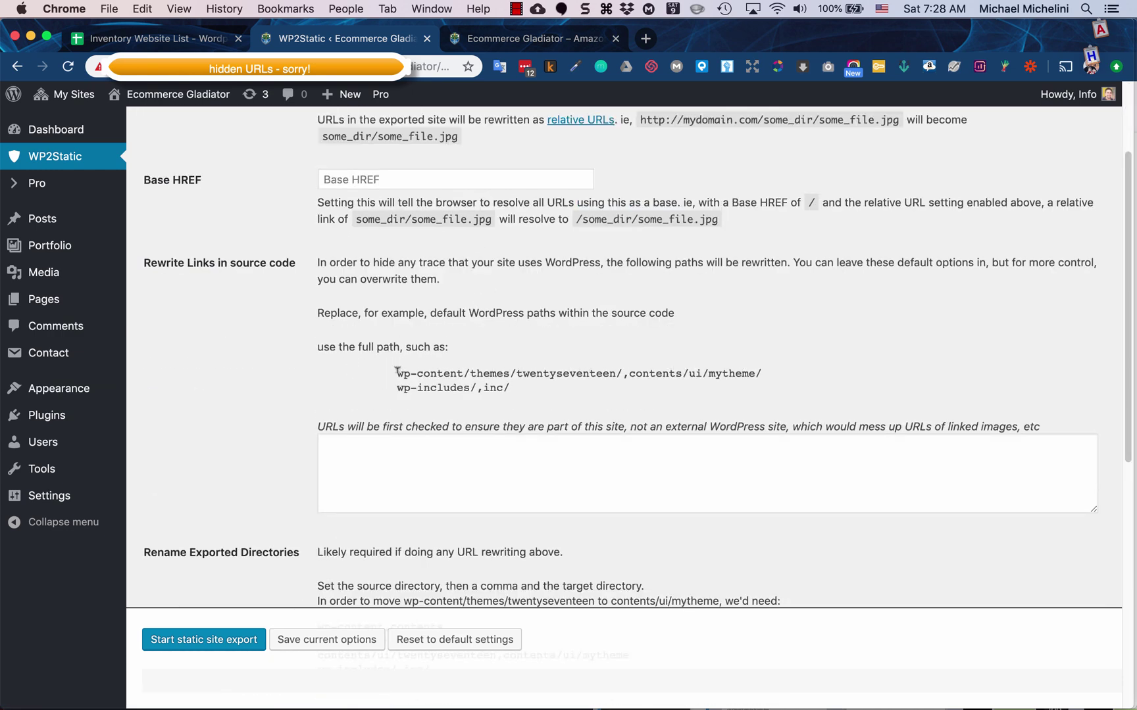
{"action": "scroll", "coordinate": [396, 371], "scroll_direction": "up", "scroll_amount": 3}
Start WP2Static's static site export from the deploy settings and open a fresh Chrome tab
{"action": "left_click", "coordinate": [244, 185]}
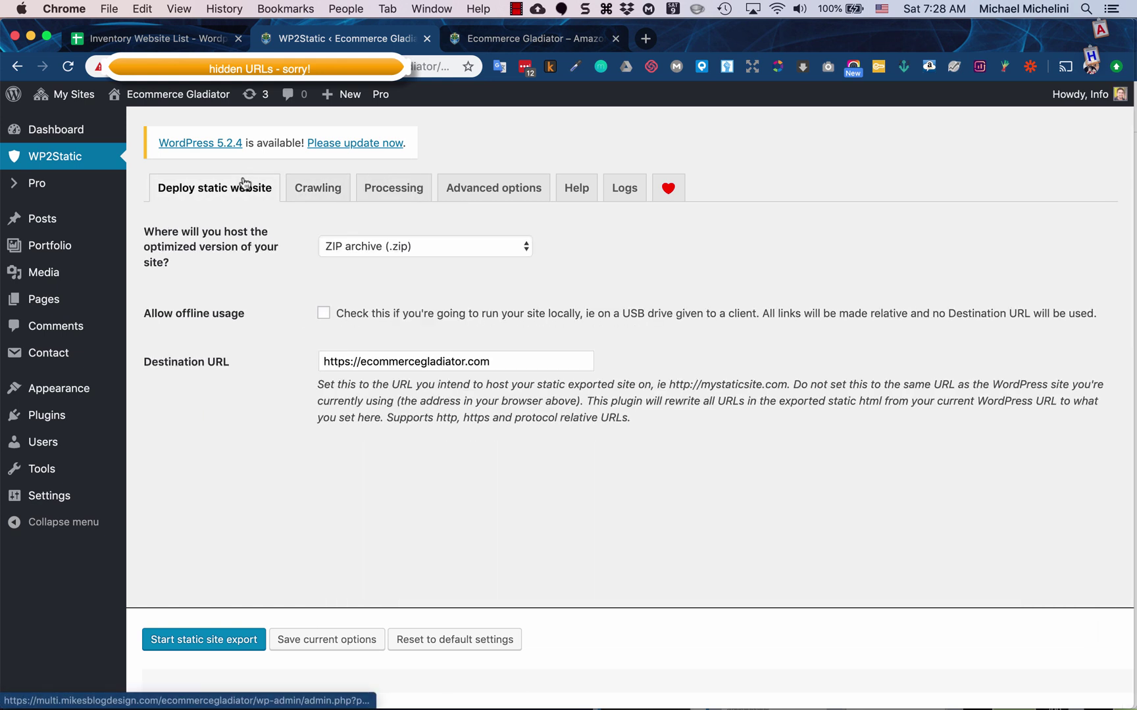
{"action": "left_click", "coordinate": [232, 638]}
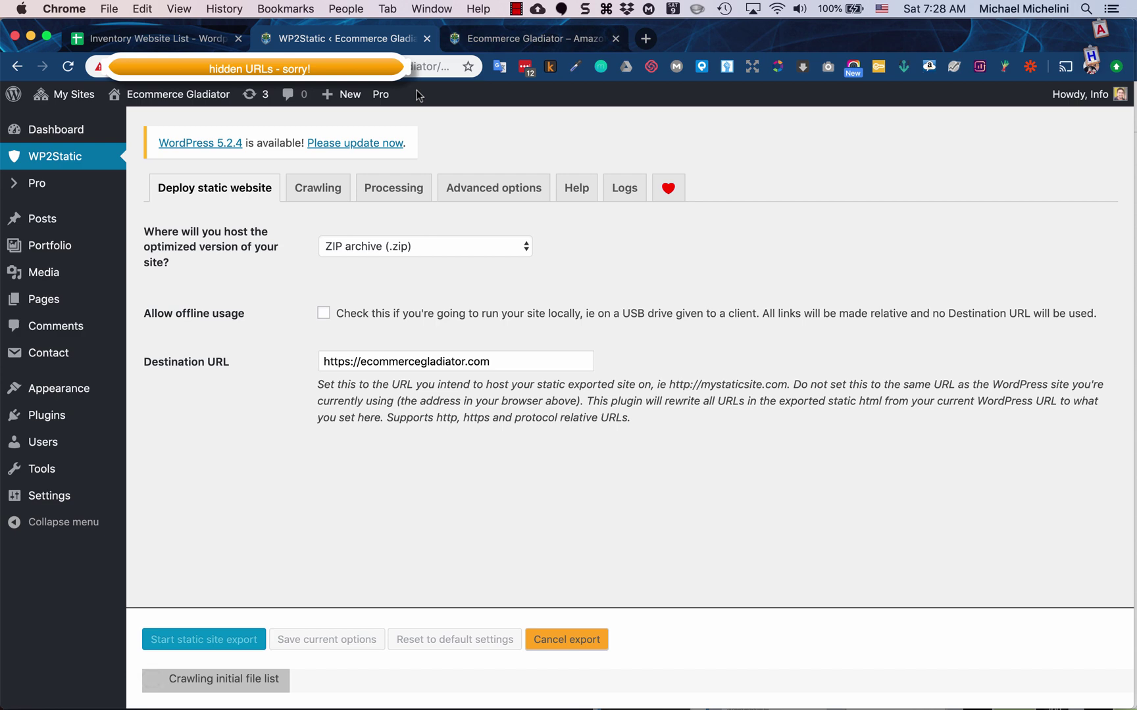
{"action": "key", "text": "super+t"}
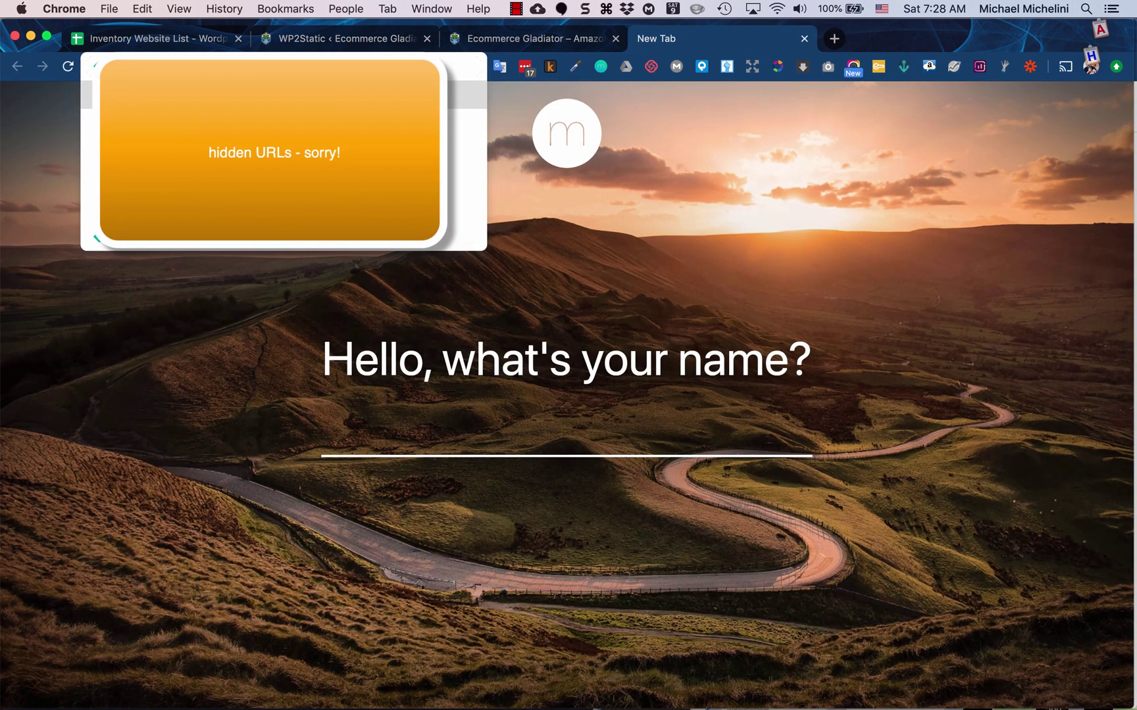
Find the eglad (ecommercegladiator.com) site in Netlify and scroll its Deploys page to the drag-and-drop zone
{"action": "left_click", "coordinate": [417, 89]}
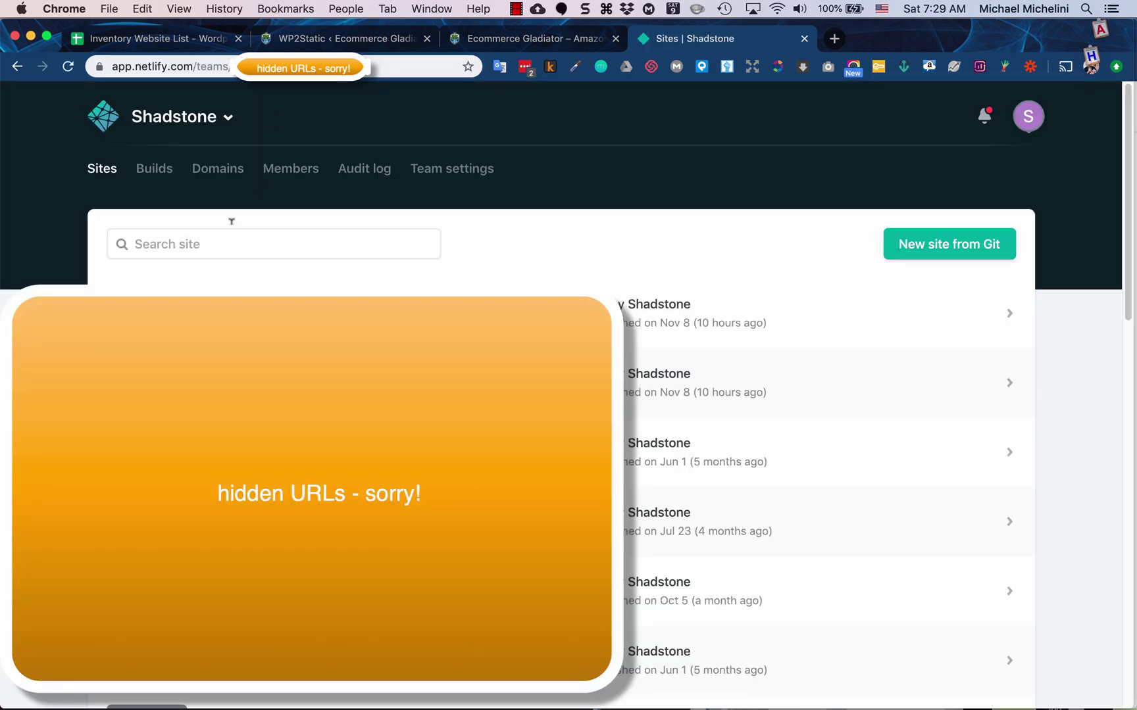
{"action": "left_click", "coordinate": [217, 244]}
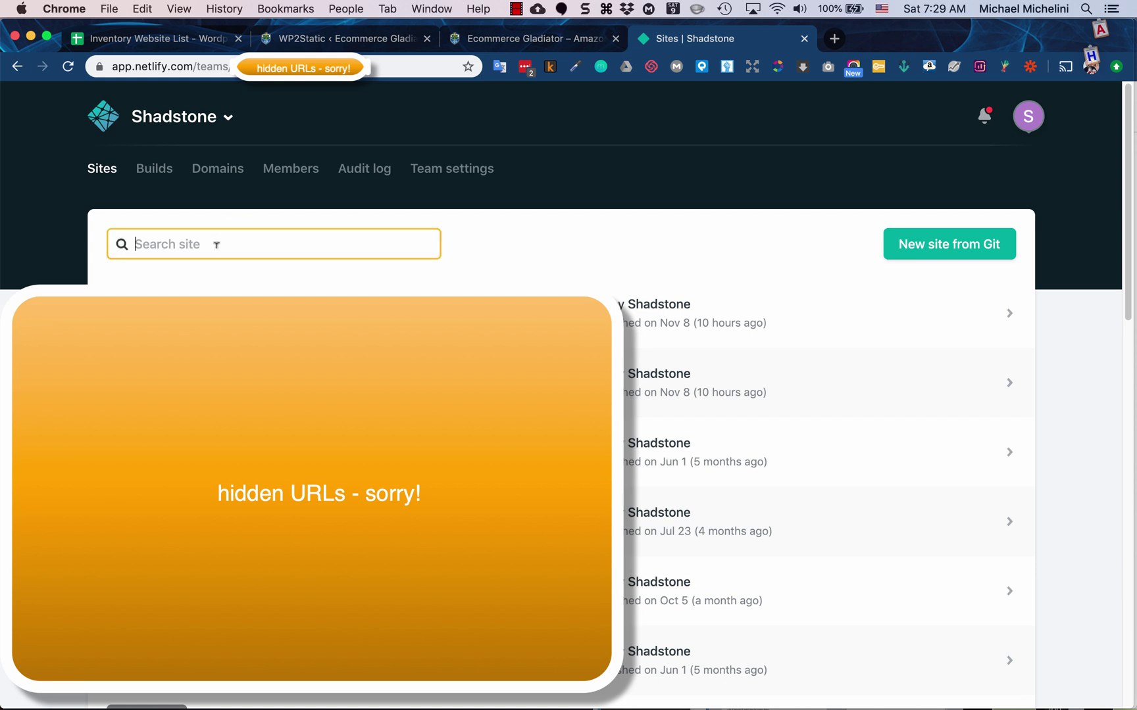
{"action": "type", "text": "eglad"}
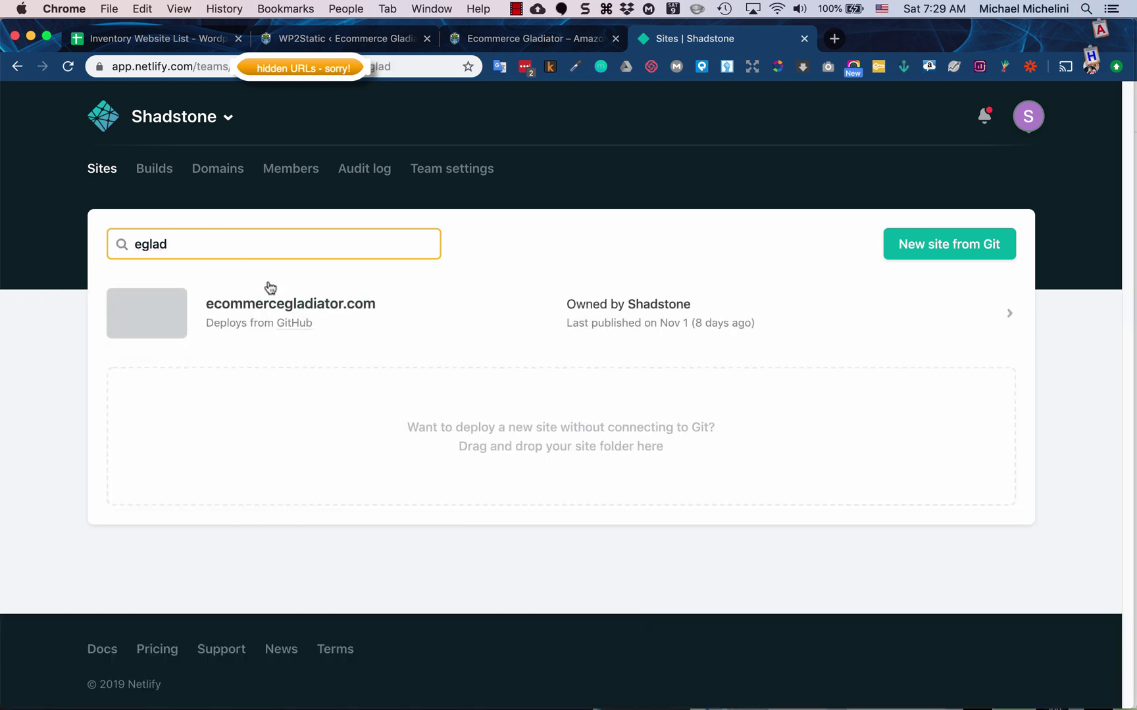
{"action": "left_click", "coordinate": [343, 304]}
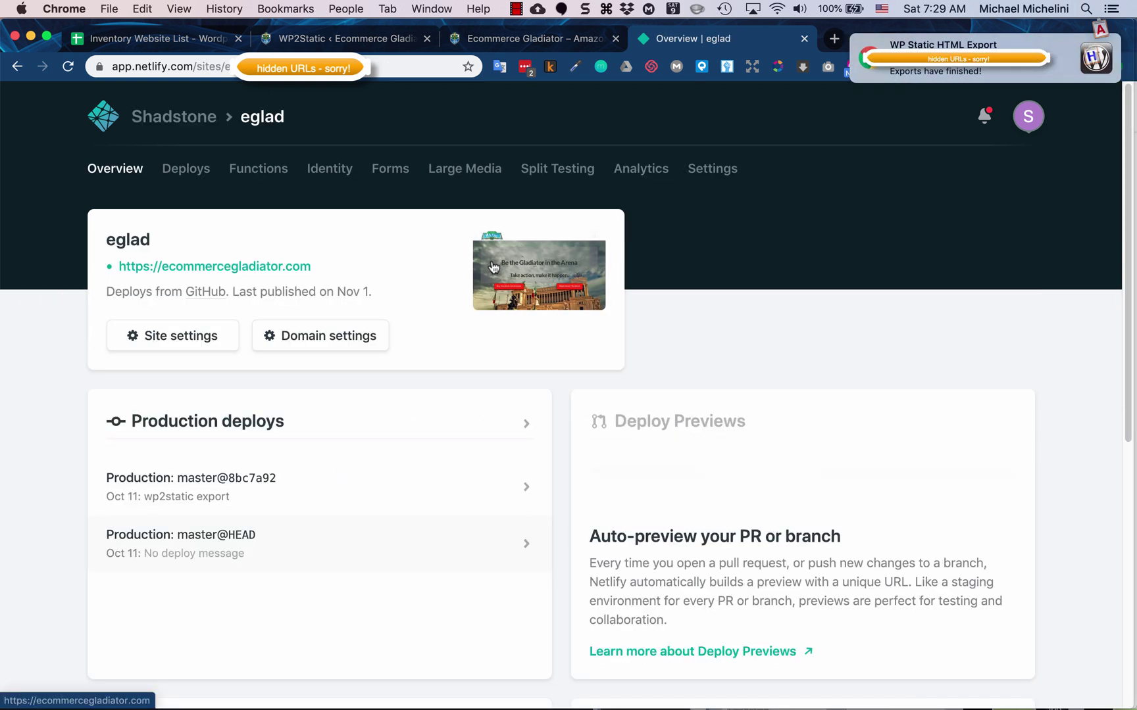
{"action": "mouse_move", "coordinate": [906, 69]}
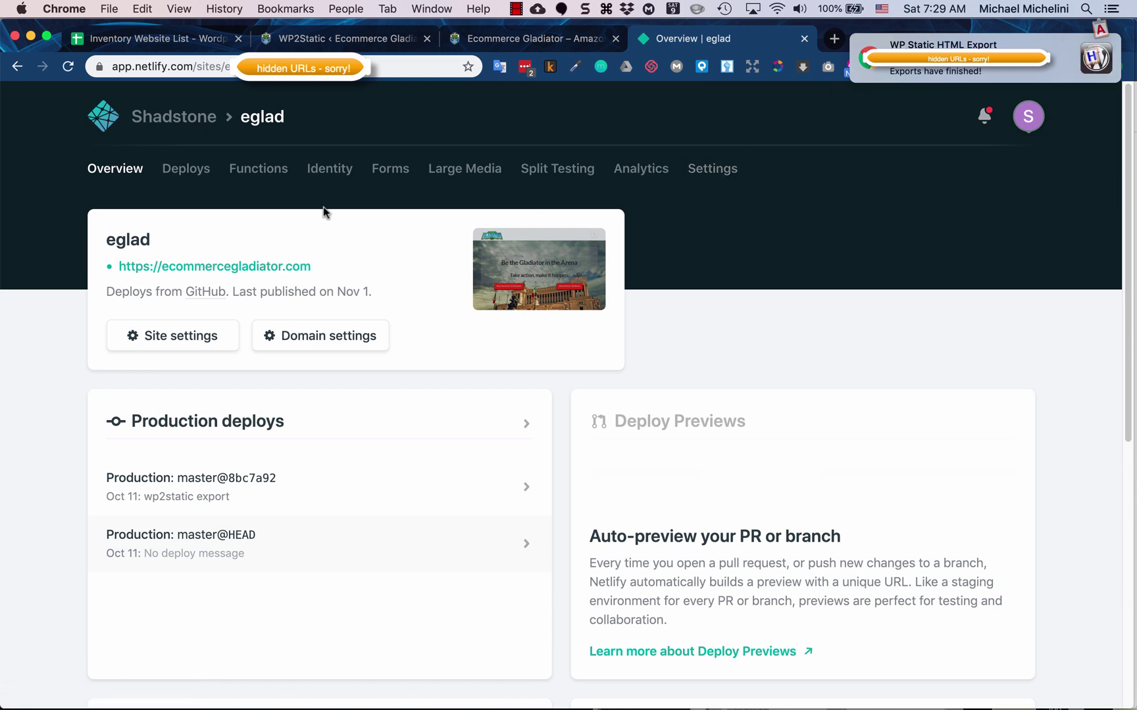
{"action": "left_click", "coordinate": [185, 170]}
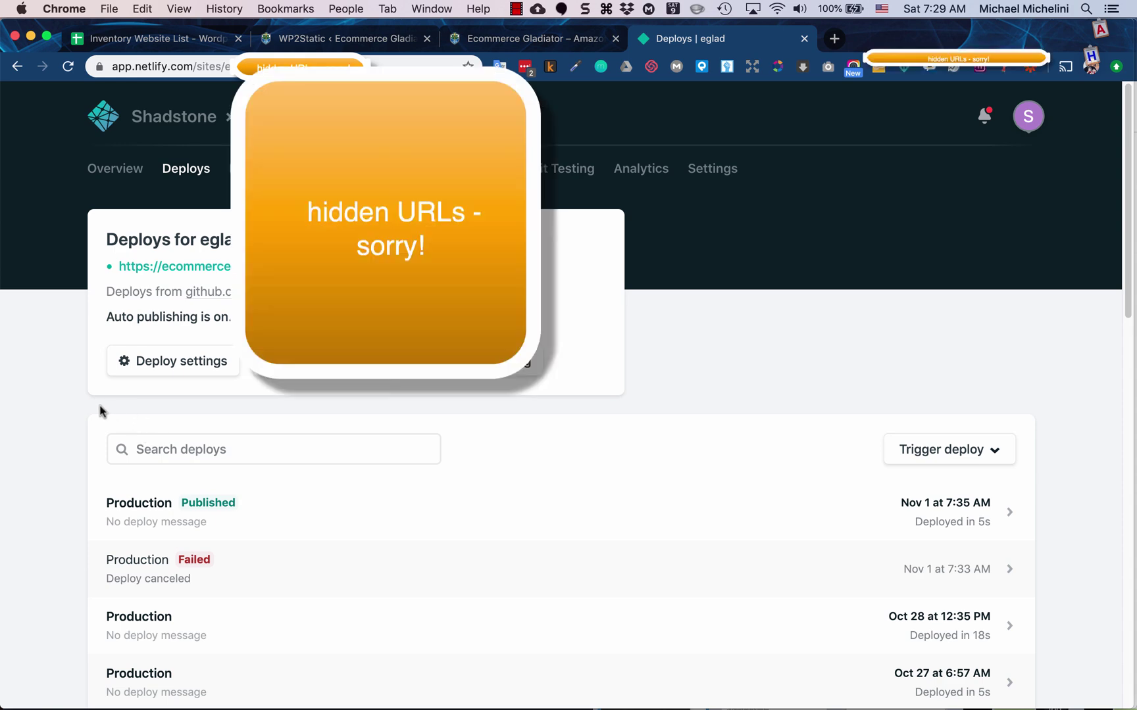
{"action": "scroll", "coordinate": [96, 404], "scroll_direction": "down", "scroll_amount": 12}
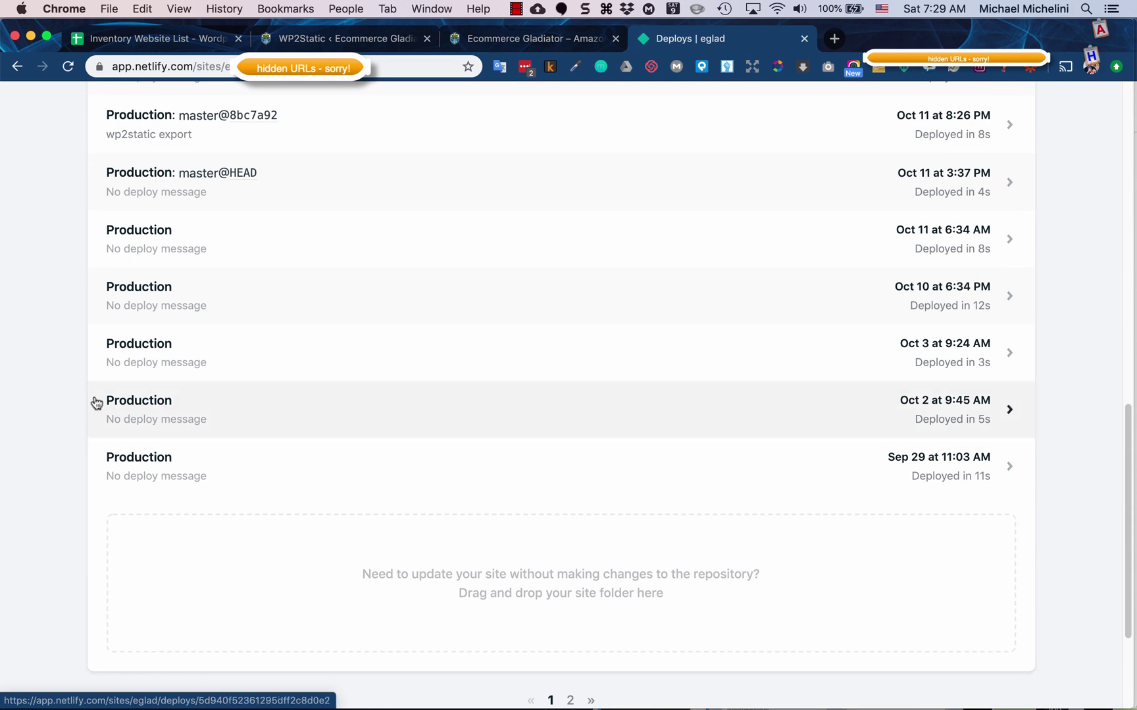
Save the WP2Static export as a 27.4 MB wp-static-html Zip archive
{"action": "left_click", "coordinate": [363, 39]}
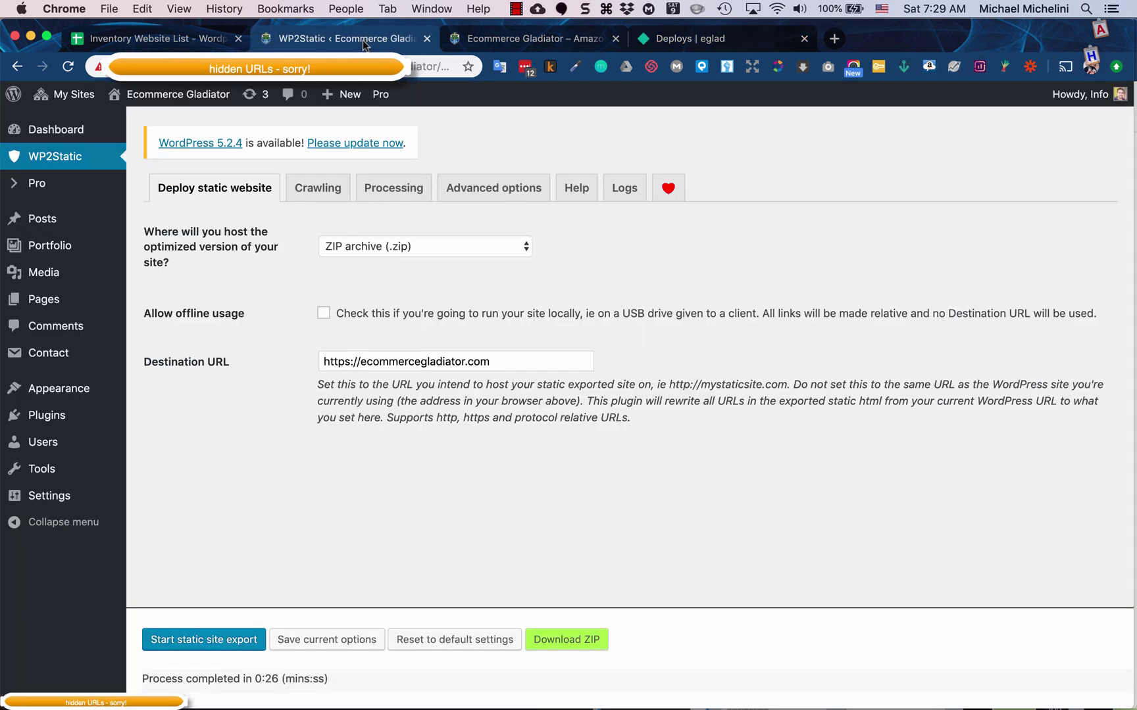
{"action": "left_click", "coordinate": [567, 641]}
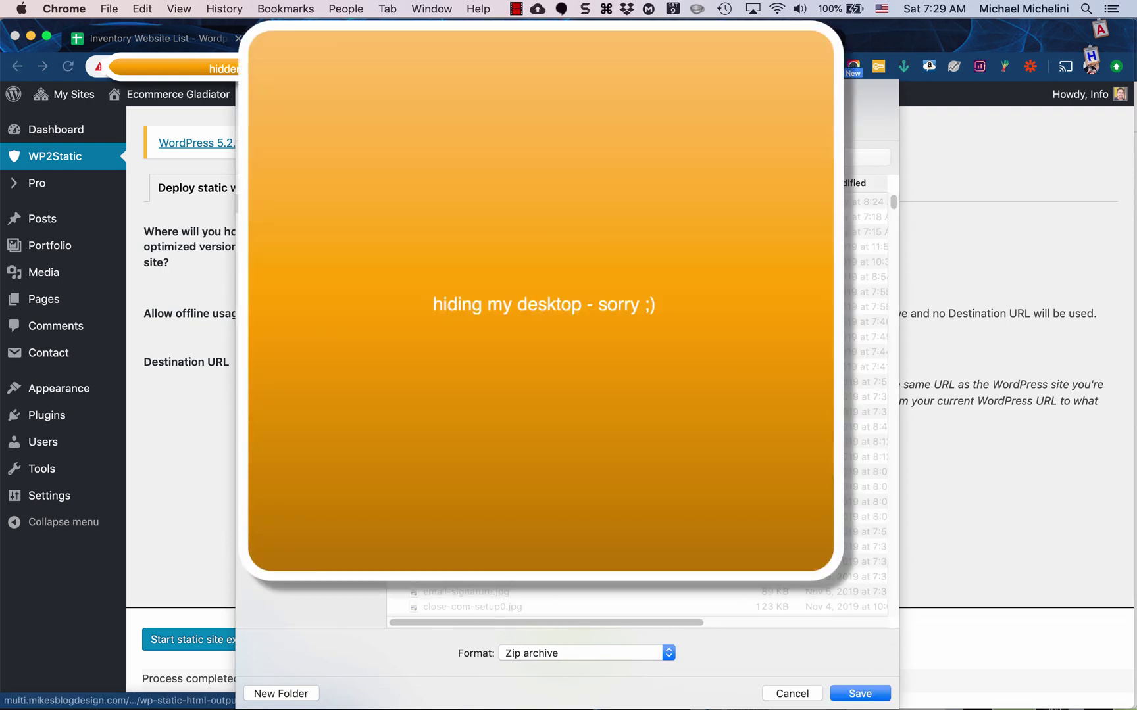
{"action": "key", "text": "Return"}
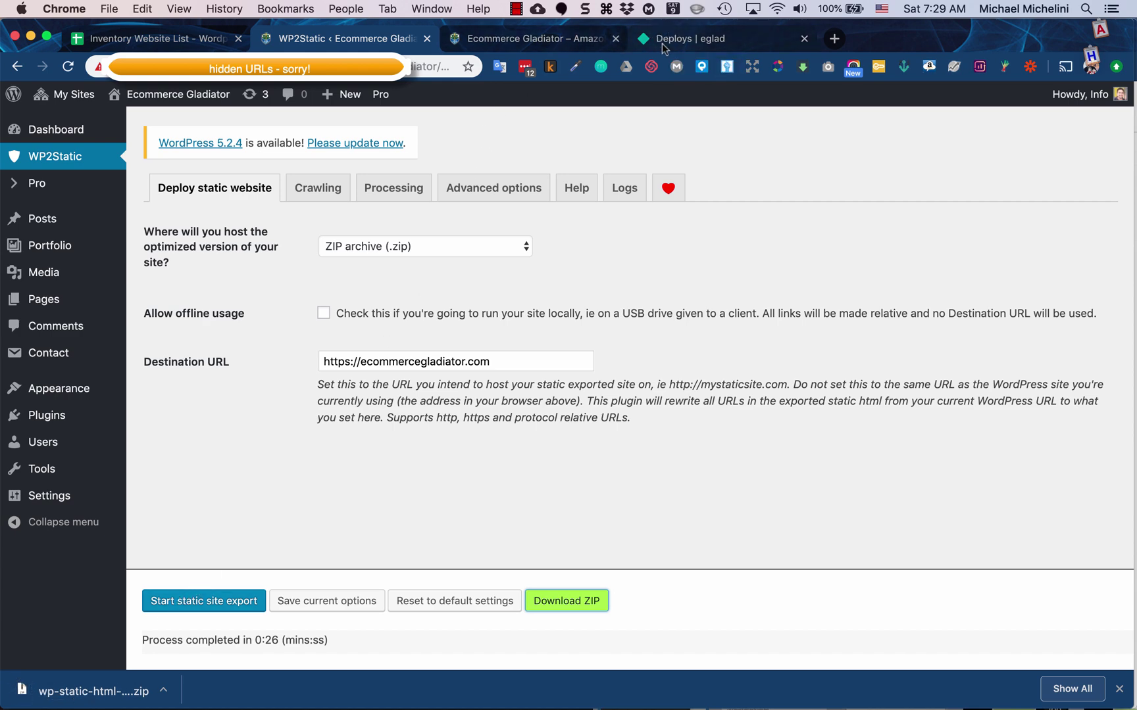
Drop the downloaded ZIP onto eglad's Netlify deploy zone and confirm the new production deploy is uploading
{"action": "left_click", "coordinate": [662, 41]}
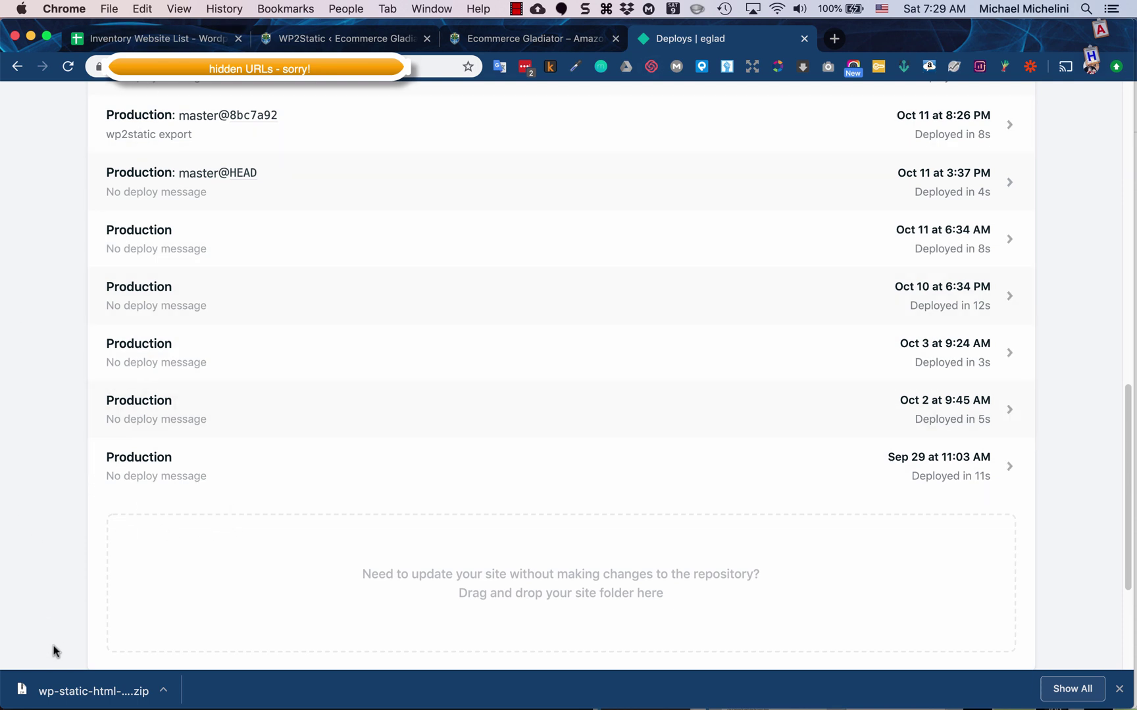
{"action": "left_click_drag", "start_coordinate": [62, 691], "coordinate": [421, 397]}
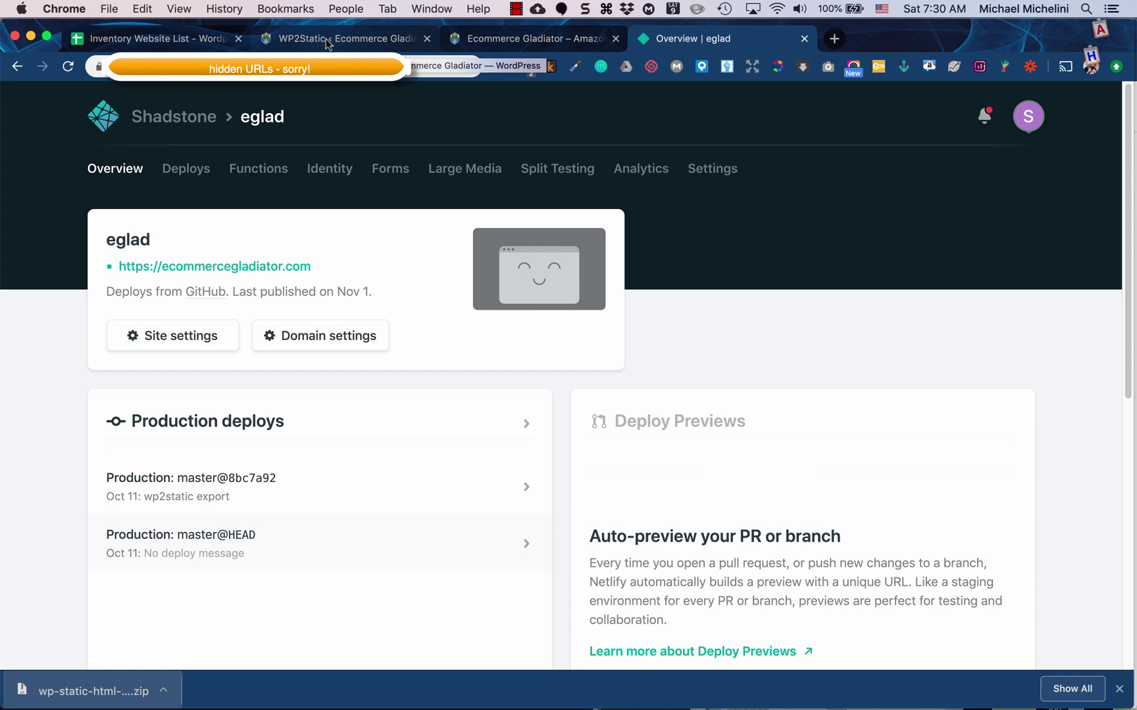
{"action": "left_click", "coordinate": [198, 175]}
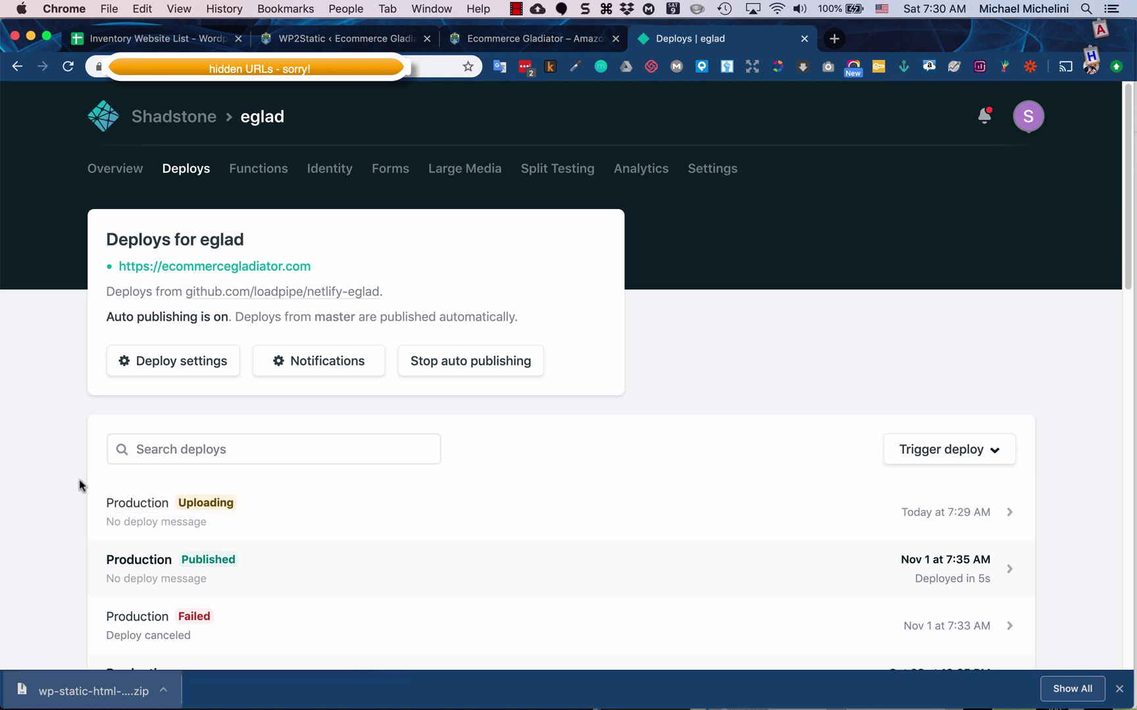
Close Chrome's downloads bar at the bottom of the window
{"action": "left_click", "coordinate": [1119, 689]}
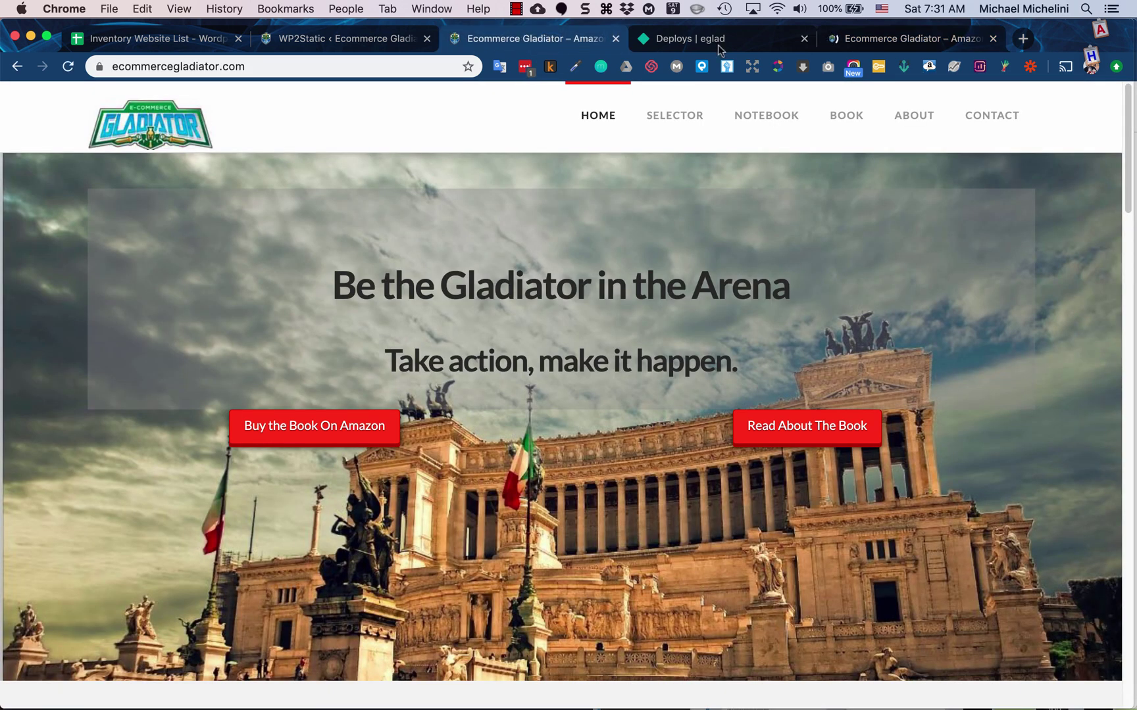
Open 'Growing in the Kindle Rankings' from Recent Posts on the live site and read through it
{"action": "left_click", "coordinate": [911, 38]}
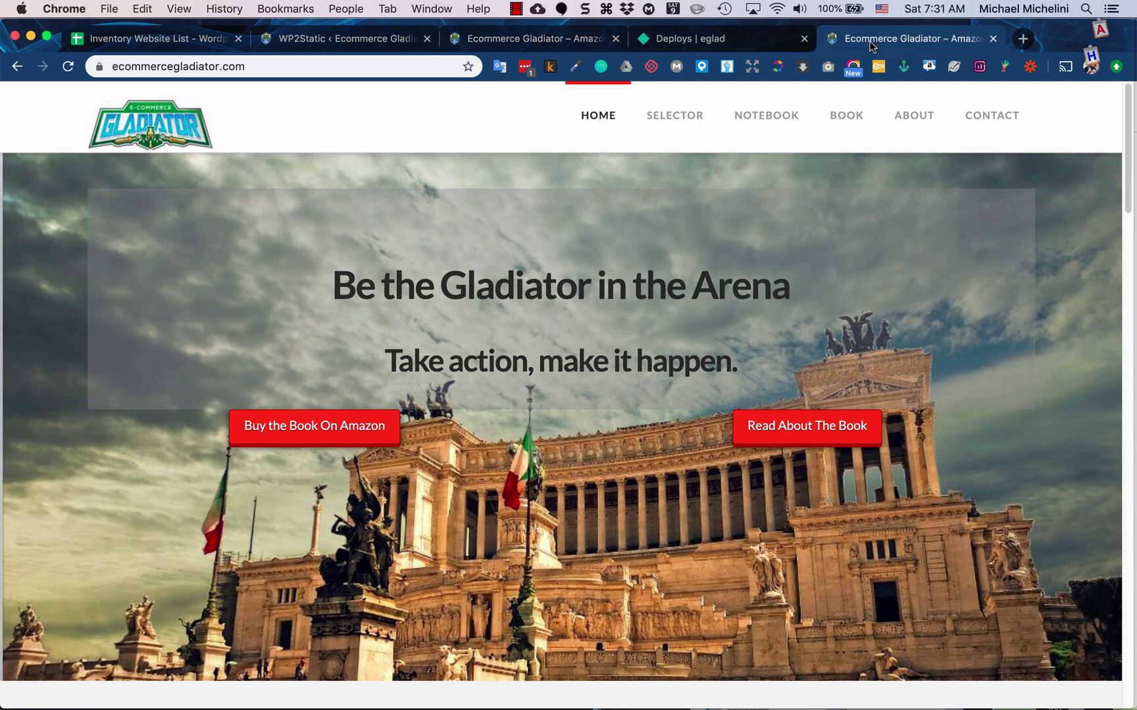
{"action": "scroll", "coordinate": [587, 320], "scroll_direction": "down", "scroll_amount": 10}
{"action": "scroll", "coordinate": [588, 321], "scroll_direction": "down", "scroll_amount": 10}
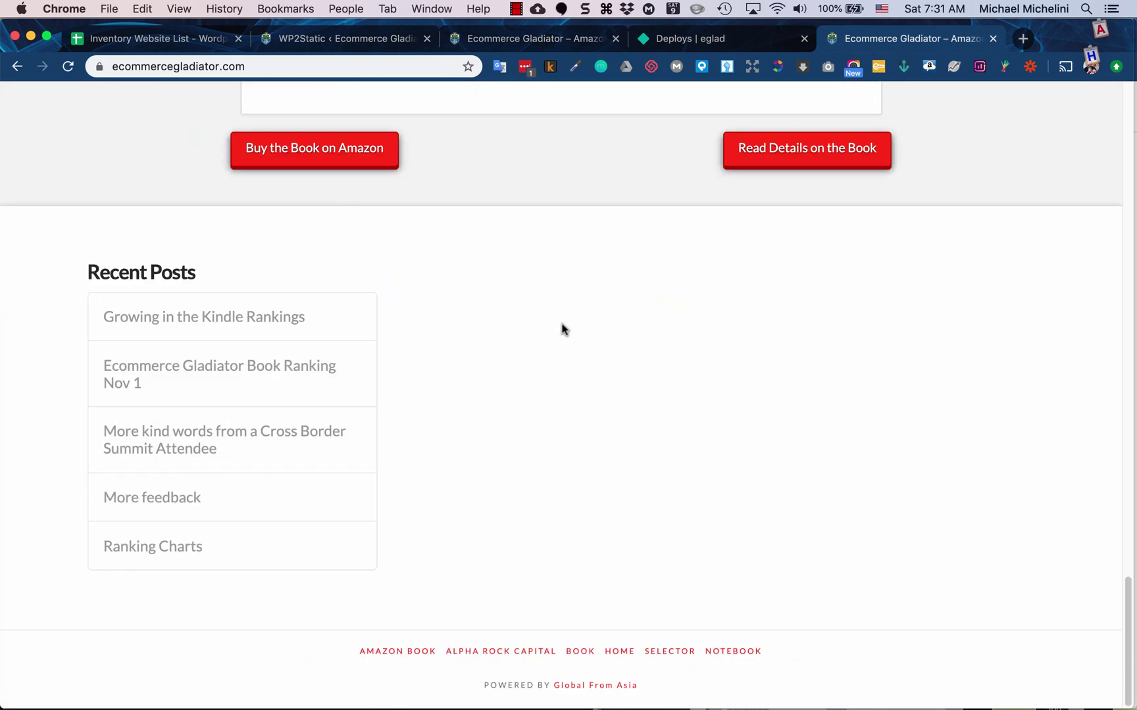
{"action": "left_click", "coordinate": [236, 321]}
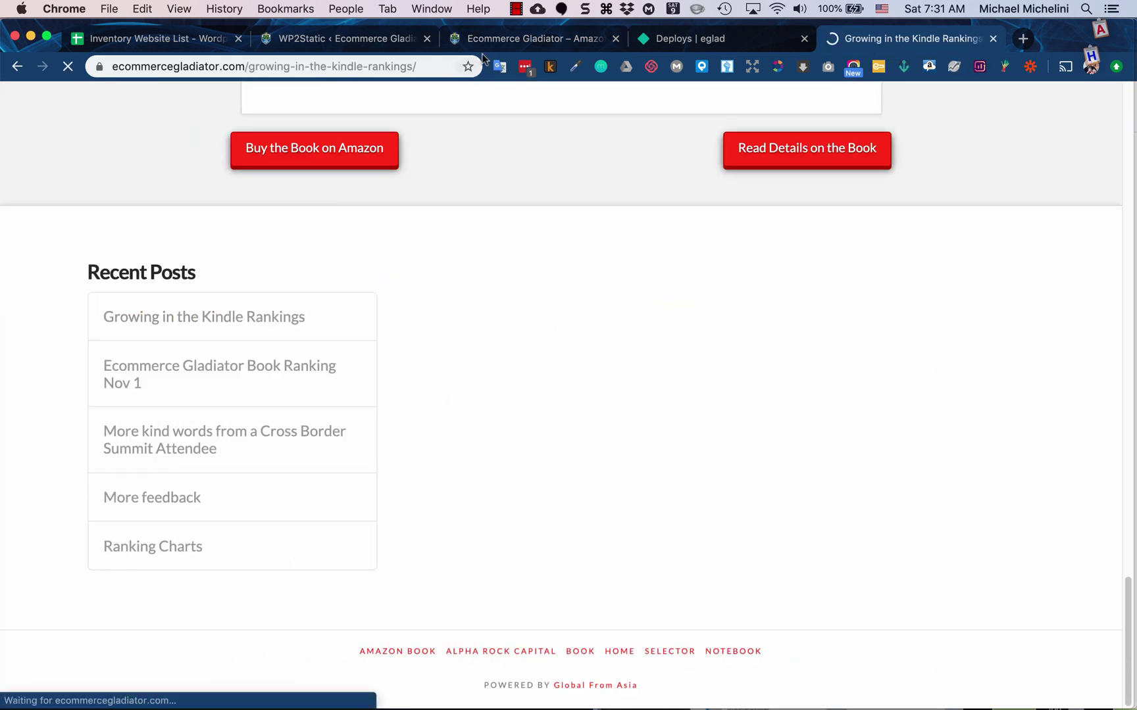
{"action": "scroll", "coordinate": [345, 327], "scroll_direction": "down", "scroll_amount": 15}
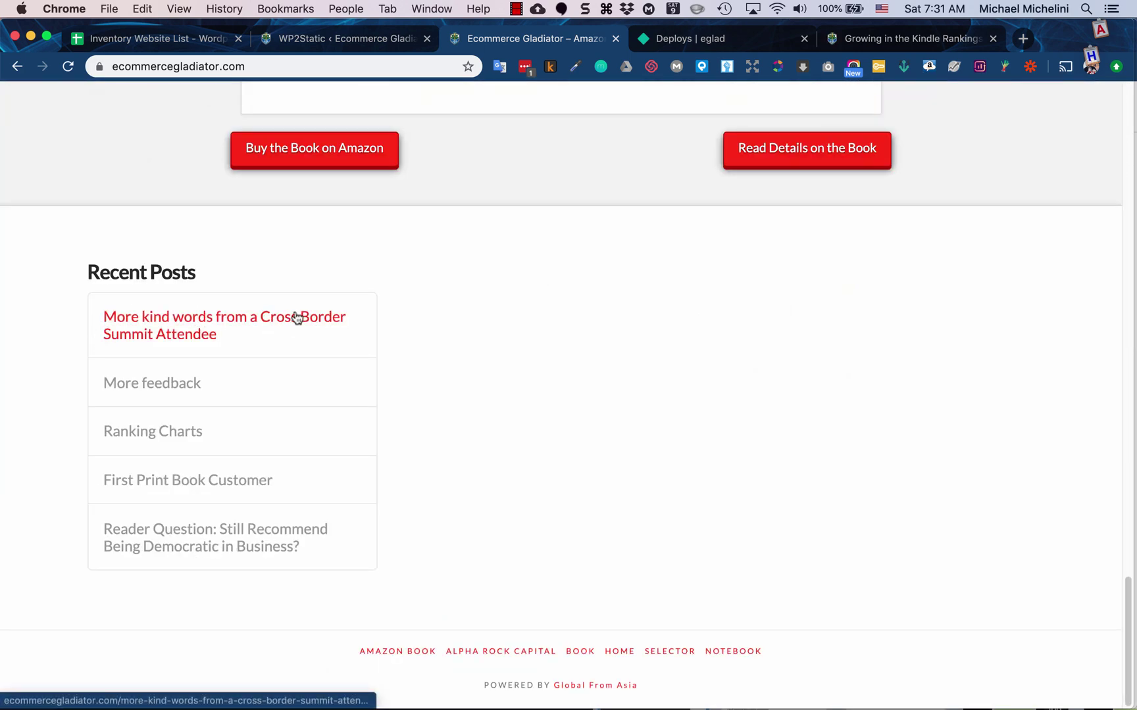
{"action": "left_click", "coordinate": [907, 38]}
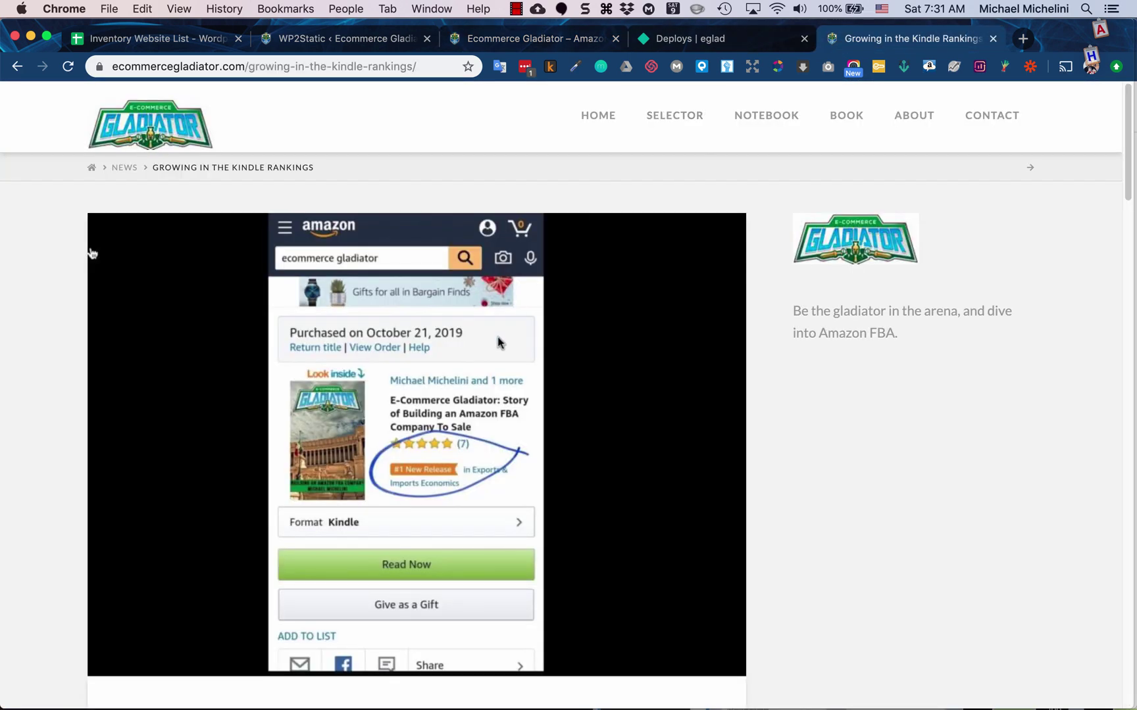
{"action": "scroll", "coordinate": [496, 336], "scroll_direction": "down", "scroll_amount": 20}
{"action": "scroll", "coordinate": [490, 338], "scroll_direction": "down", "scroll_amount": 3}
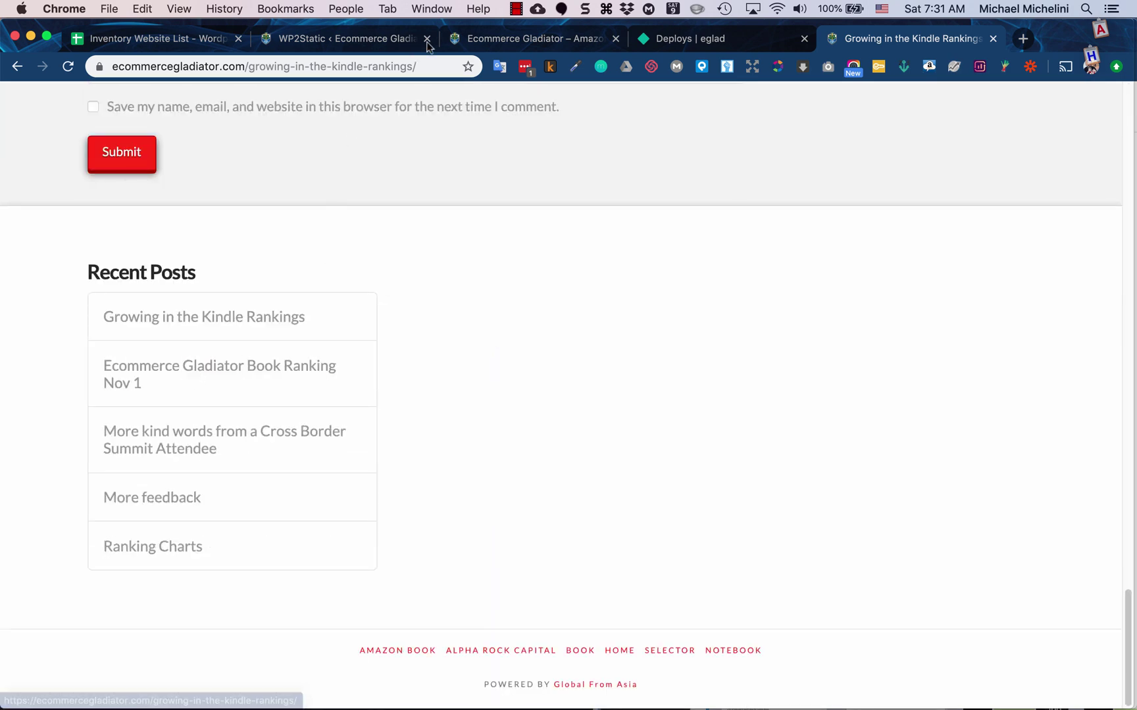
{"action": "left_click", "coordinate": [490, 38]}
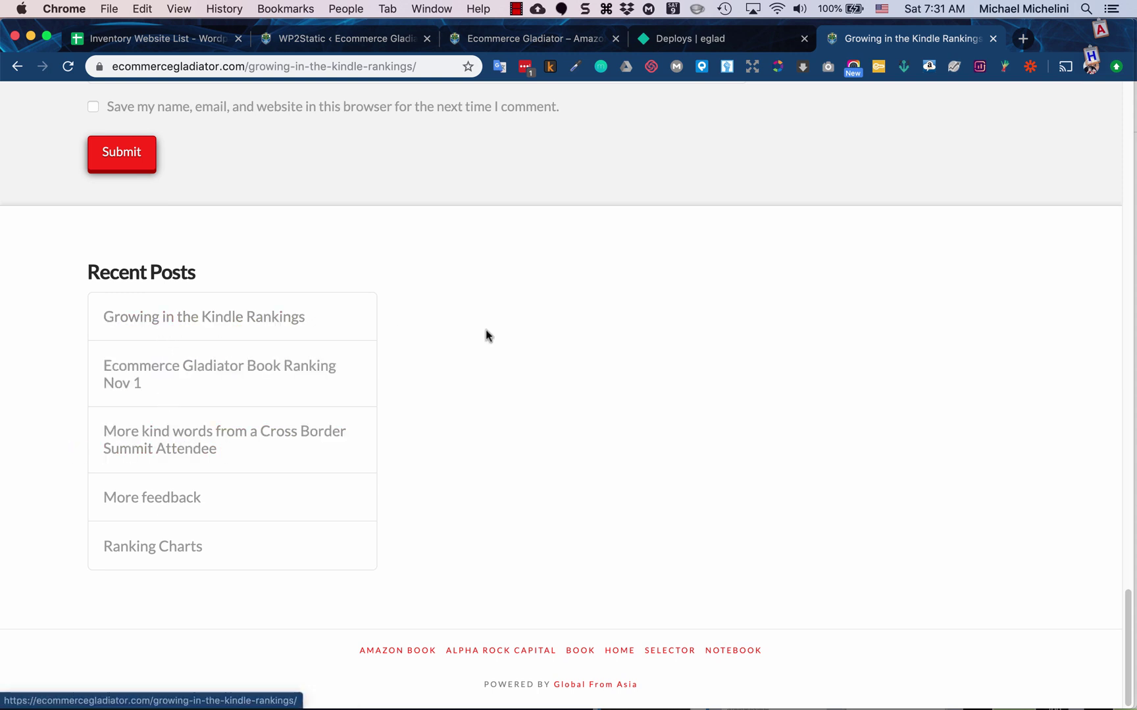
{"action": "scroll", "coordinate": [524, 285], "scroll_direction": "up", "scroll_amount": 20}
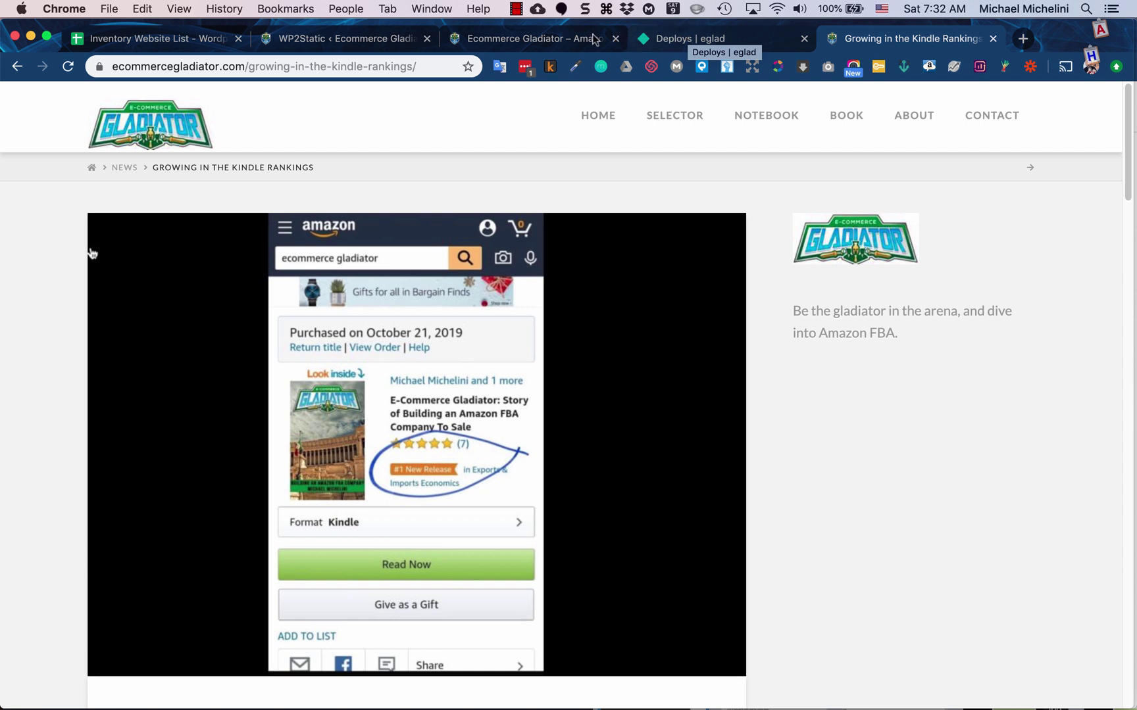
Reload the live site, return to the earlier homepage tab, and scroll through 'Be the Gladiator in the Arena'
{"action": "left_click", "coordinate": [142, 113]}
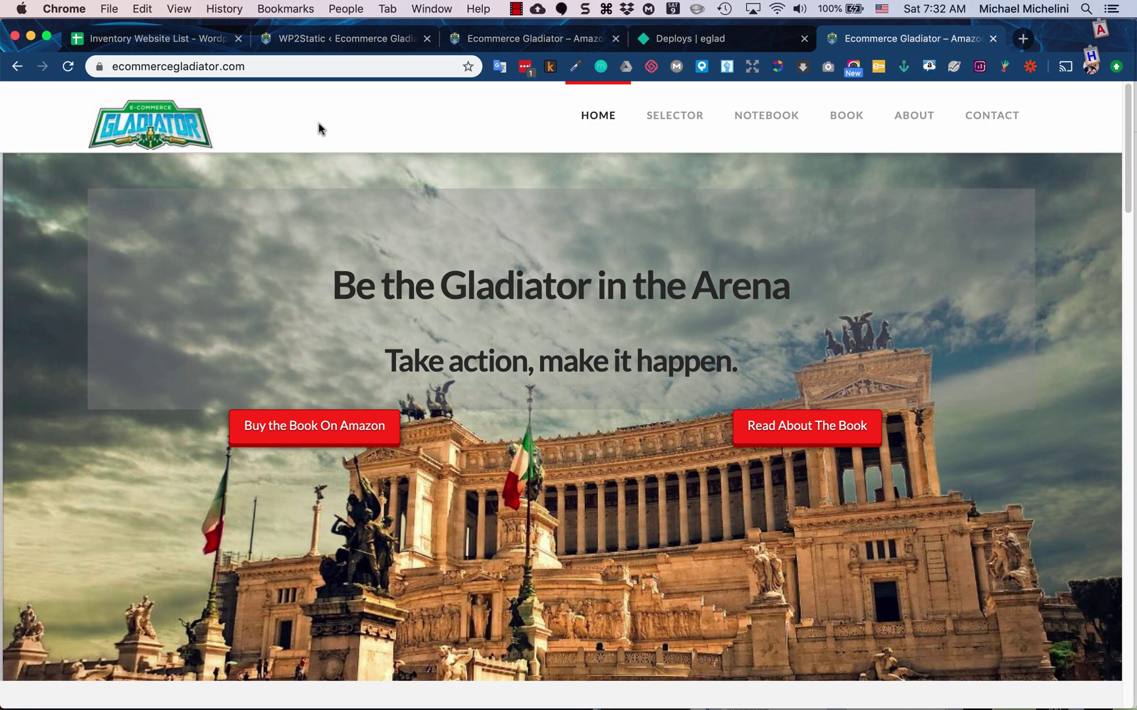
{"action": "left_click", "coordinate": [487, 43]}
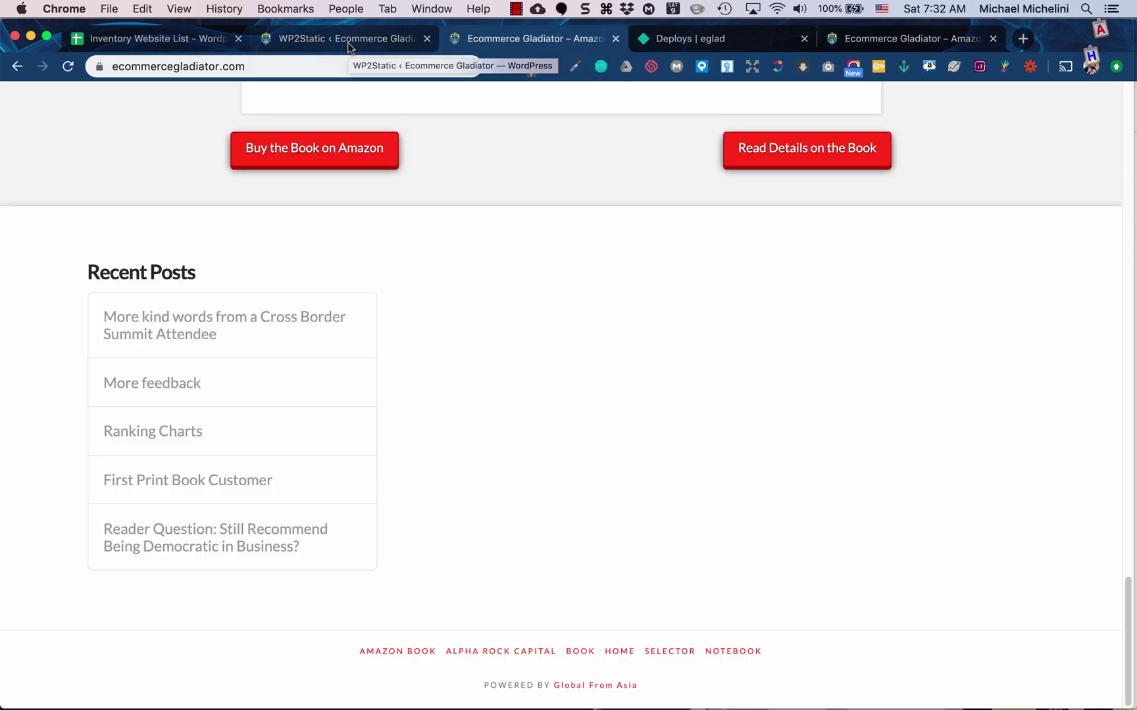
{"action": "scroll", "coordinate": [542, 319], "scroll_direction": "up", "scroll_amount": 15}
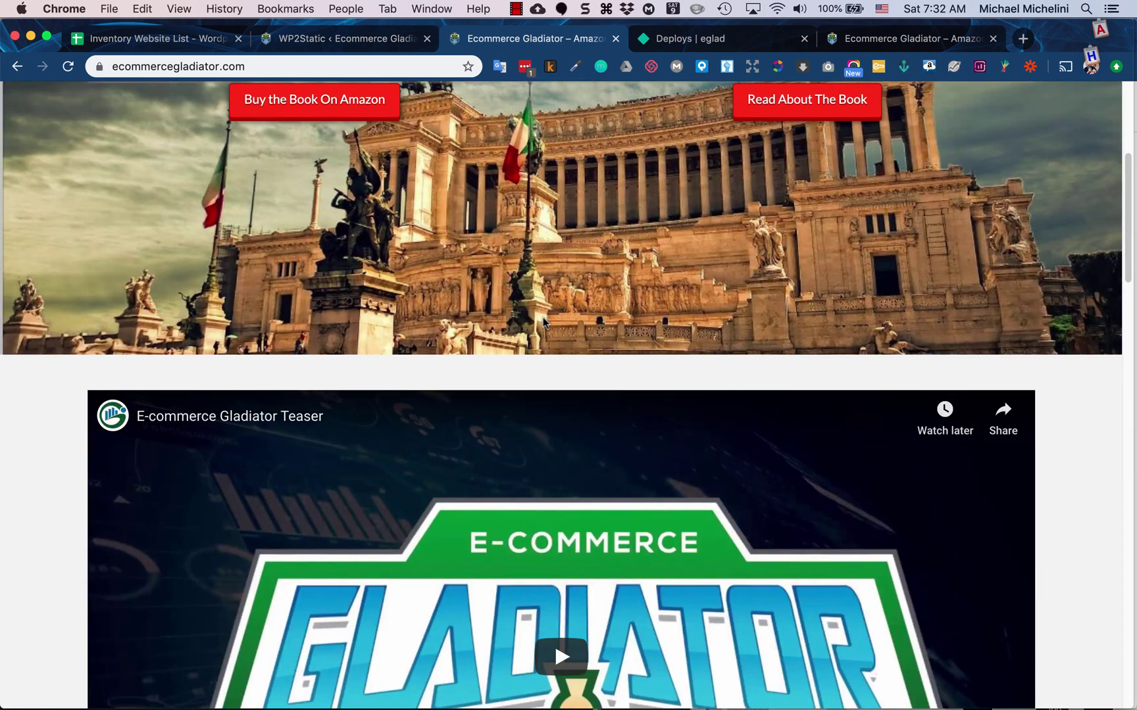
{"action": "scroll", "coordinate": [543, 322], "scroll_direction": "up", "scroll_amount": 5}
{"action": "scroll", "coordinate": [592, 265], "scroll_direction": "down", "scroll_amount": 10}
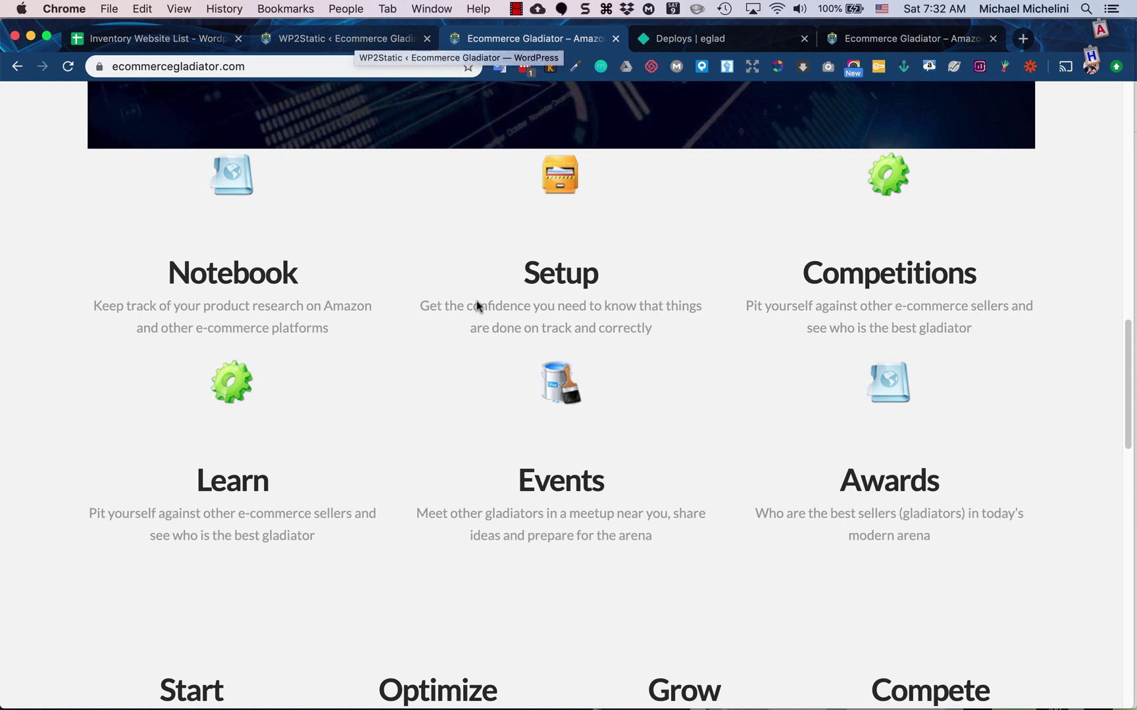
{"action": "scroll", "coordinate": [776, 459], "scroll_direction": "up", "scroll_amount": 10}
{"action": "scroll", "coordinate": [777, 456], "scroll_direction": "up", "scroll_amount": 3}
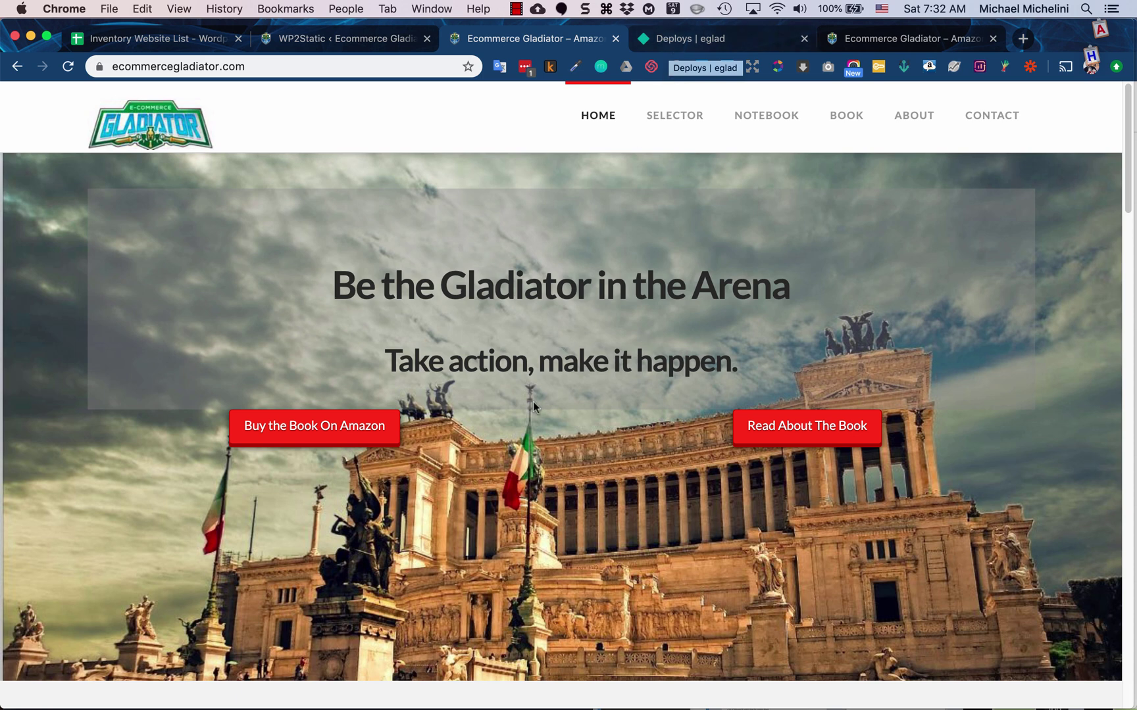
{"action": "left_click", "coordinate": [317, 69]}
{"action": "type", "text": "/wp-admin"}
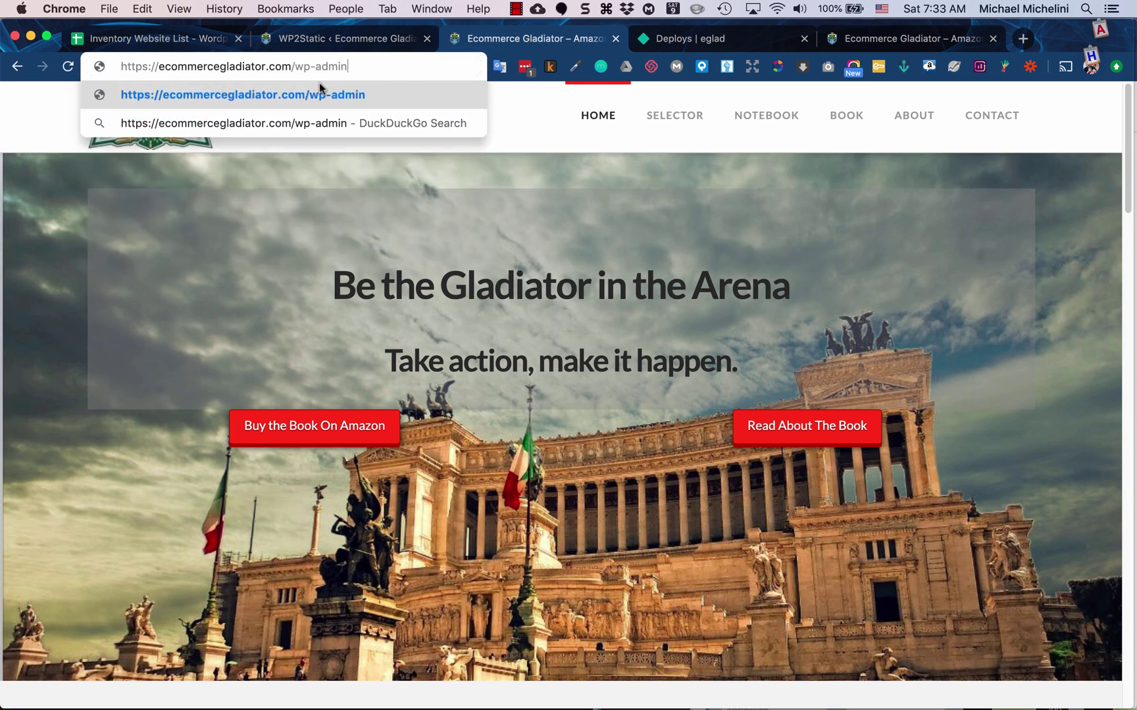
{"action": "key", "text": "Return"}
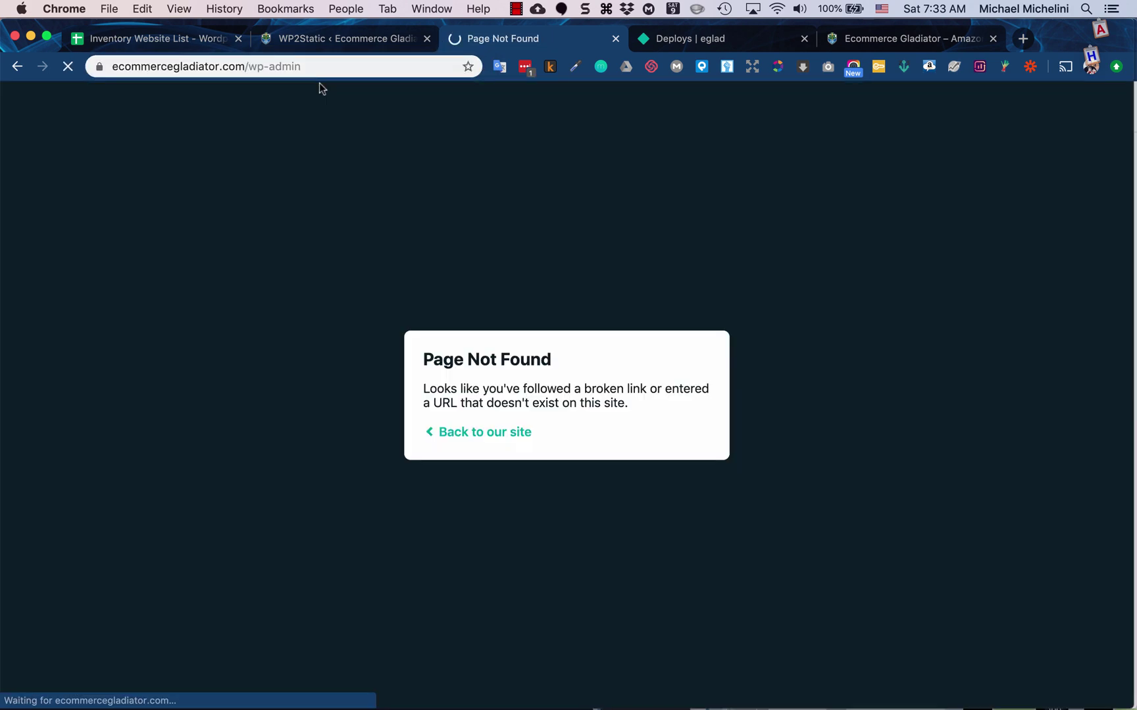
{"action": "left_click", "coordinate": [453, 432]}
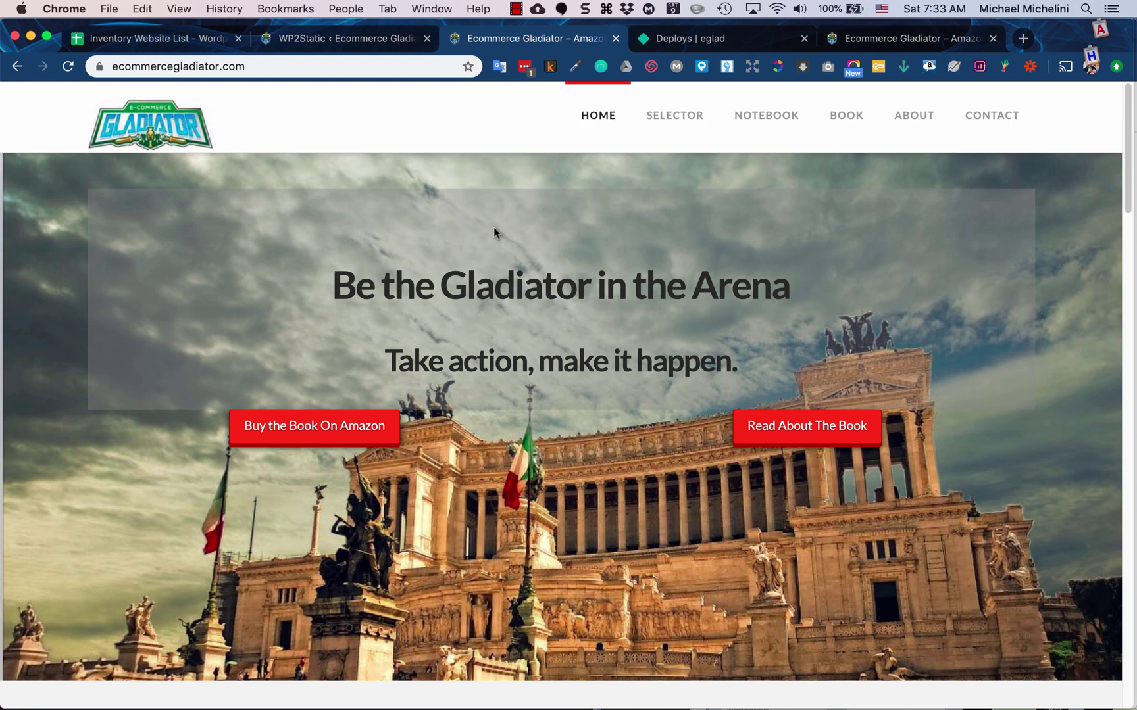
{"action": "scroll", "coordinate": [486, 263], "scroll_direction": "down", "scroll_amount": 3}
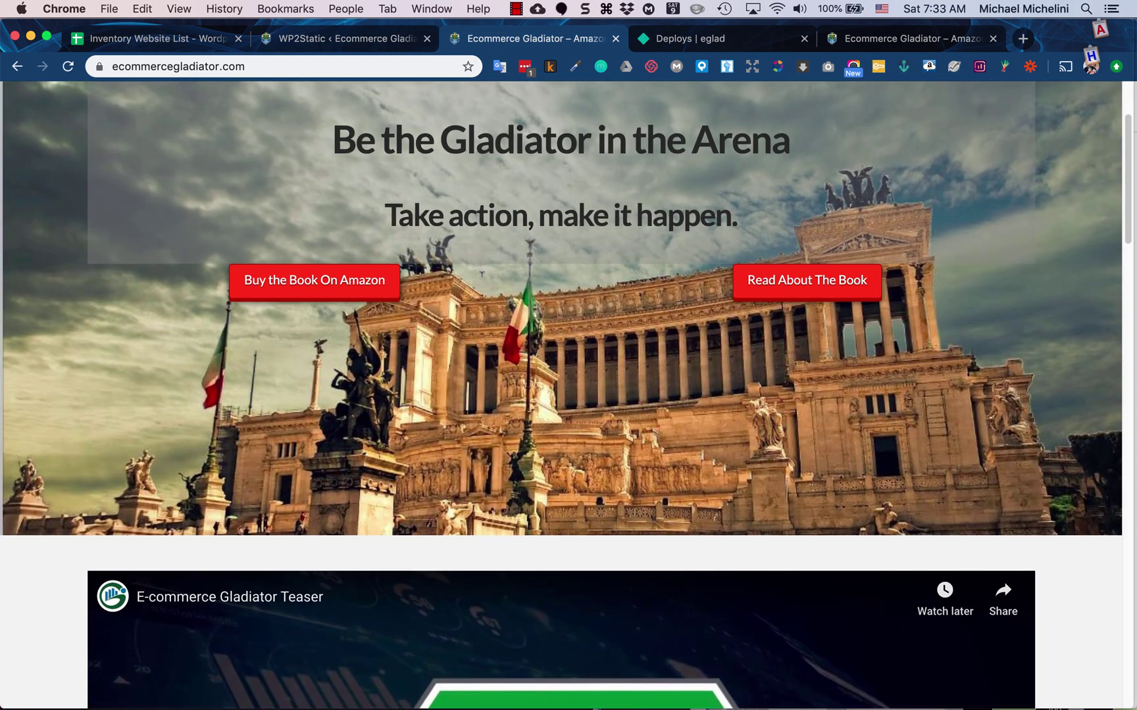
{"action": "scroll", "coordinate": [481, 277], "scroll_direction": "up", "scroll_amount": 3}
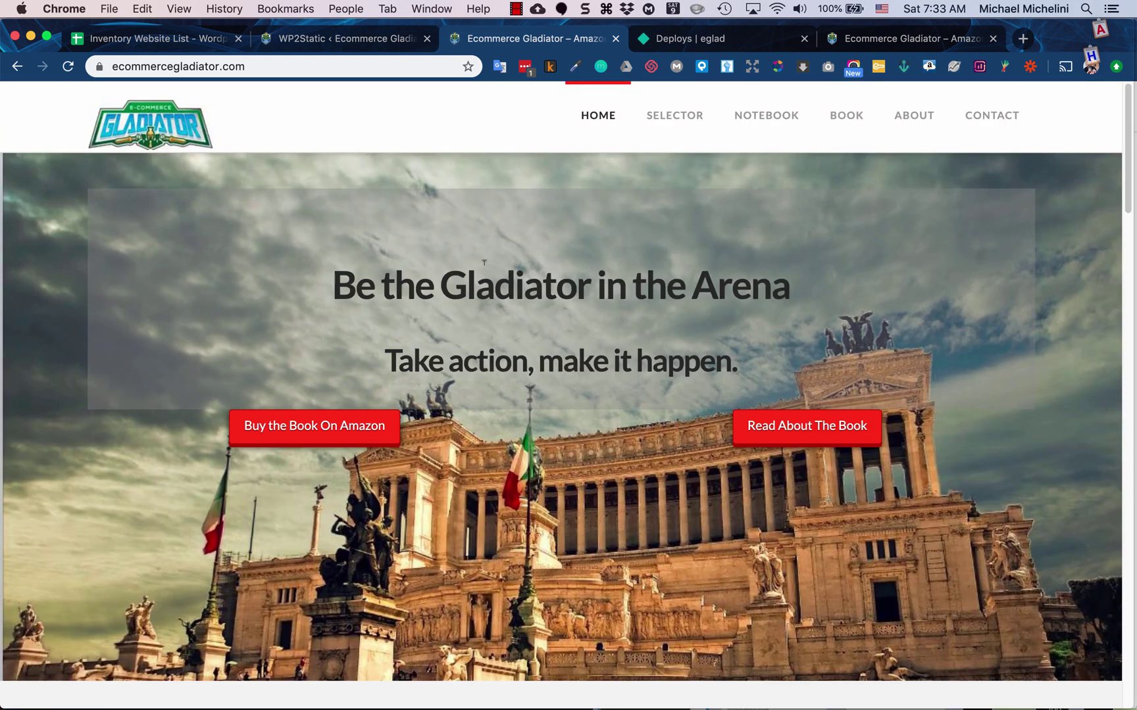